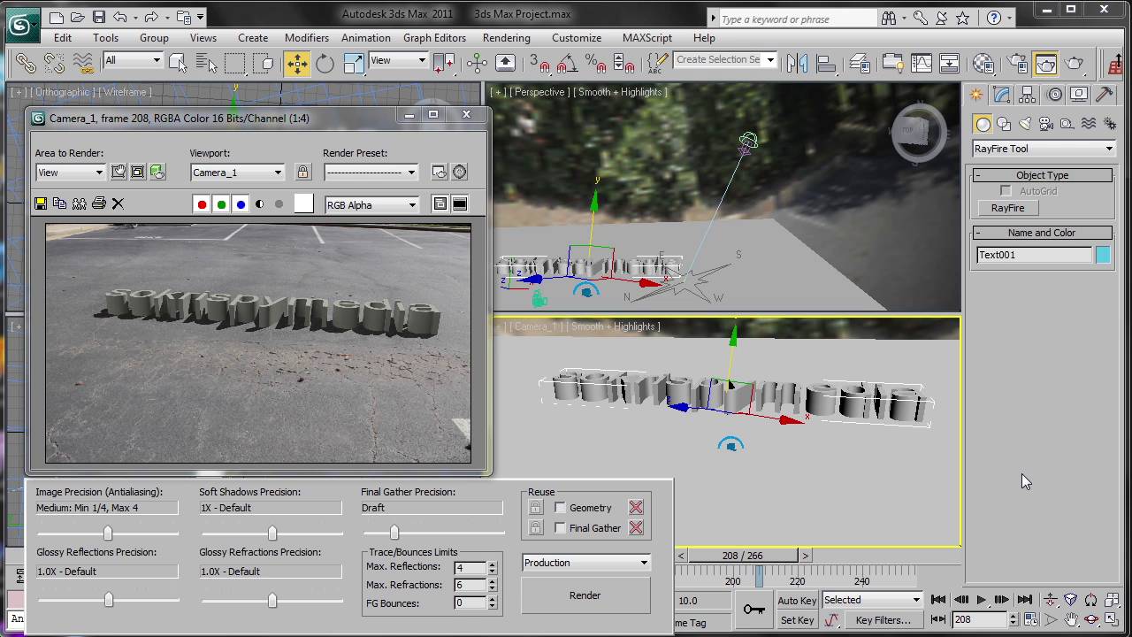
- Close the rendered Camera_1 frame 208 window
{"action": "left_click", "coordinate": [466, 114]}
- Review Render Setup's Common tab and confirm mental ray as the production renderer at 1920×1080
{"action": "left_click", "coordinate": [506, 38]}
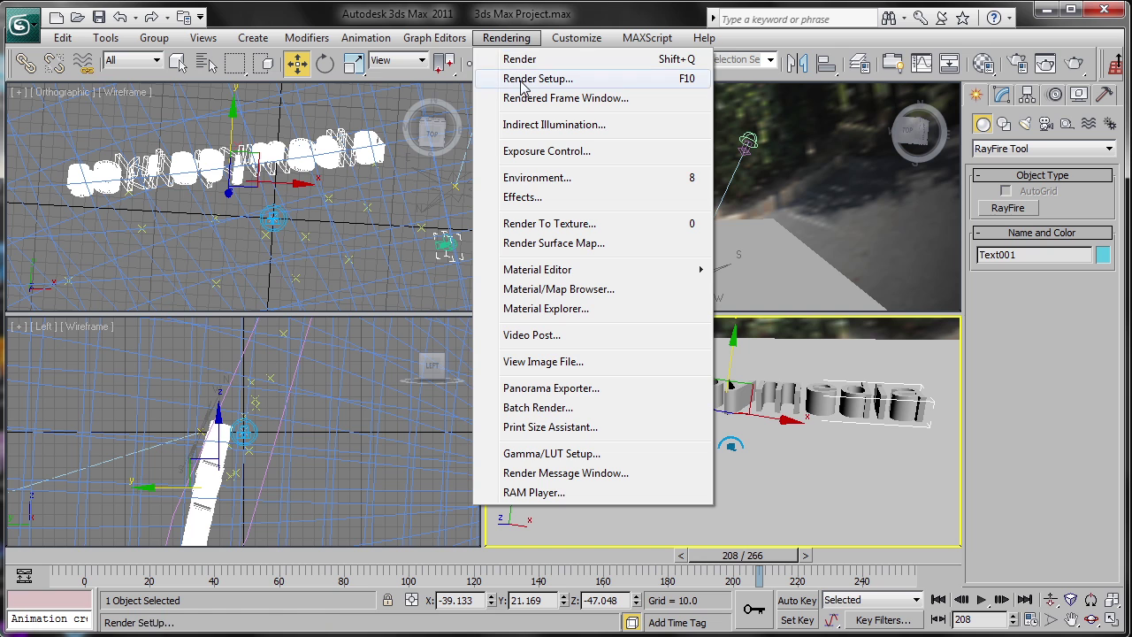
{"action": "left_click", "coordinate": [530, 78]}
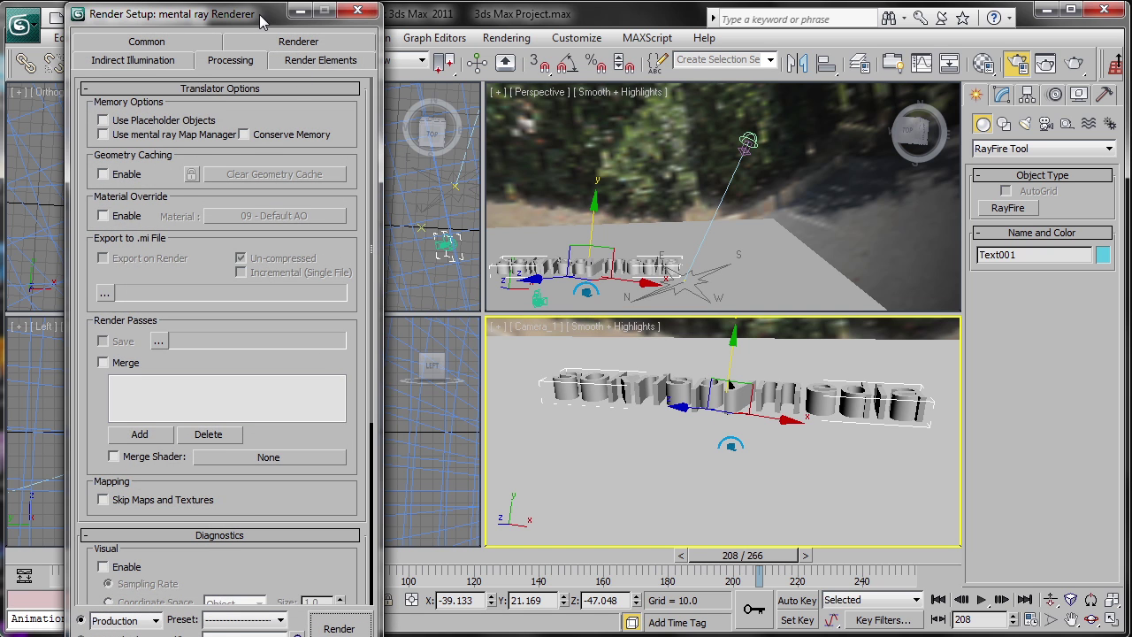
{"action": "left_click_drag", "start_coordinate": [264, 21], "coordinate": [265, 4]}
{"action": "left_click", "coordinate": [168, 26]}
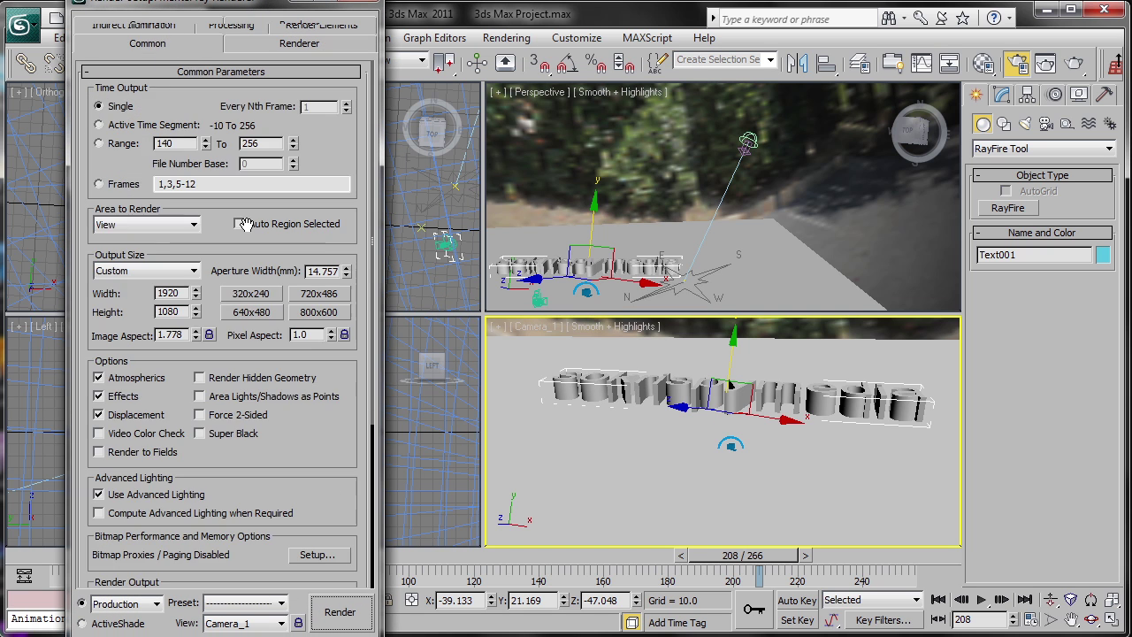
{"action": "scroll", "coordinate": [323, 281], "scroll_direction": "down", "scroll_amount": 5}
{"action": "left_click", "coordinate": [307, 579]}
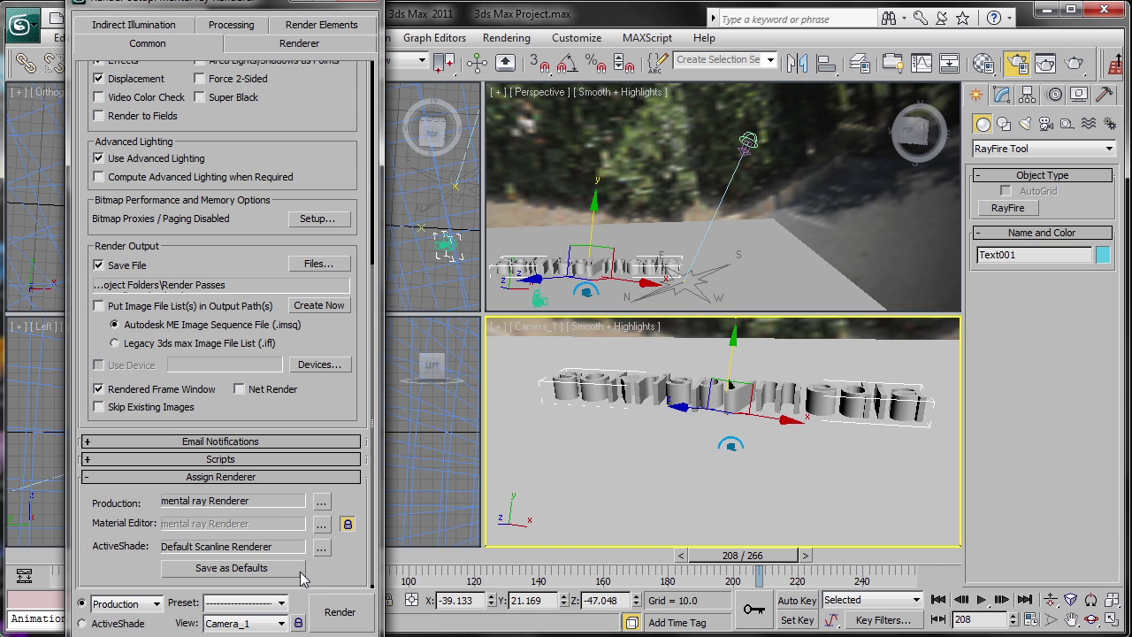
{"action": "left_click", "coordinate": [321, 501]}
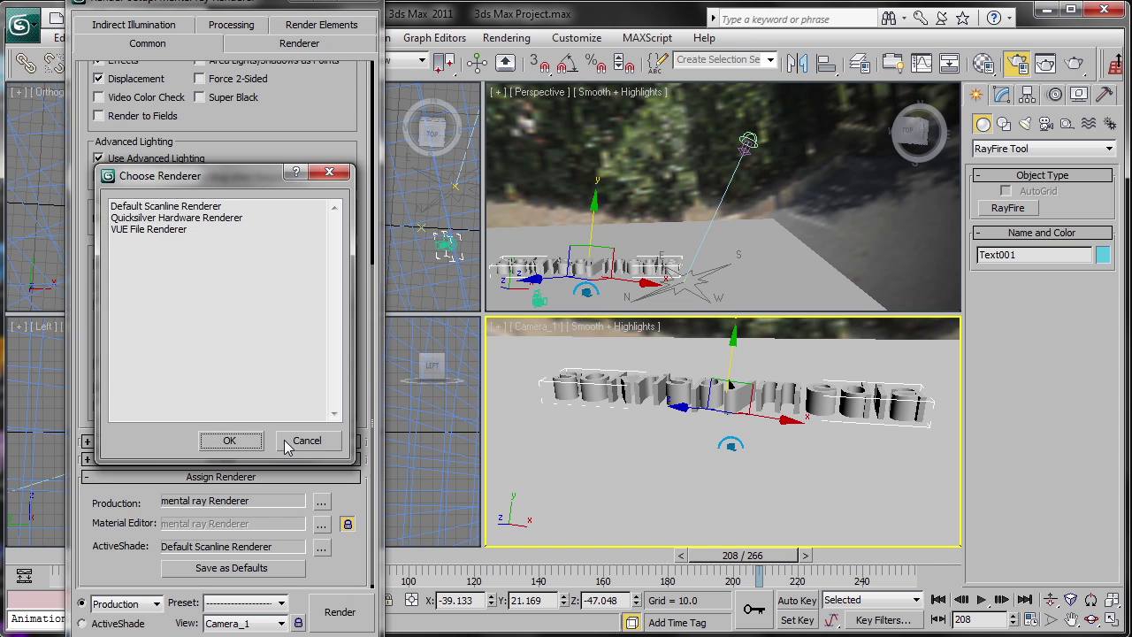
{"action": "left_click", "coordinate": [231, 441]}
{"action": "left_click", "coordinate": [367, 4]}
- Turn off Use Map in Environment so the footage background no longer renders
{"action": "left_click", "coordinate": [506, 37]}
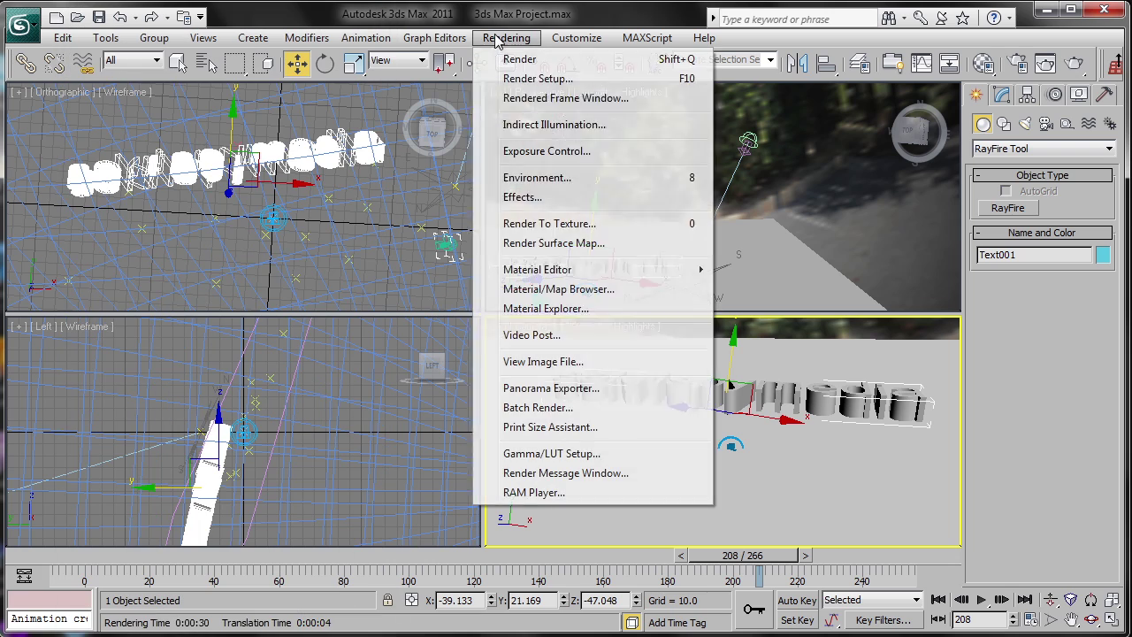
{"action": "left_click", "coordinate": [561, 180]}
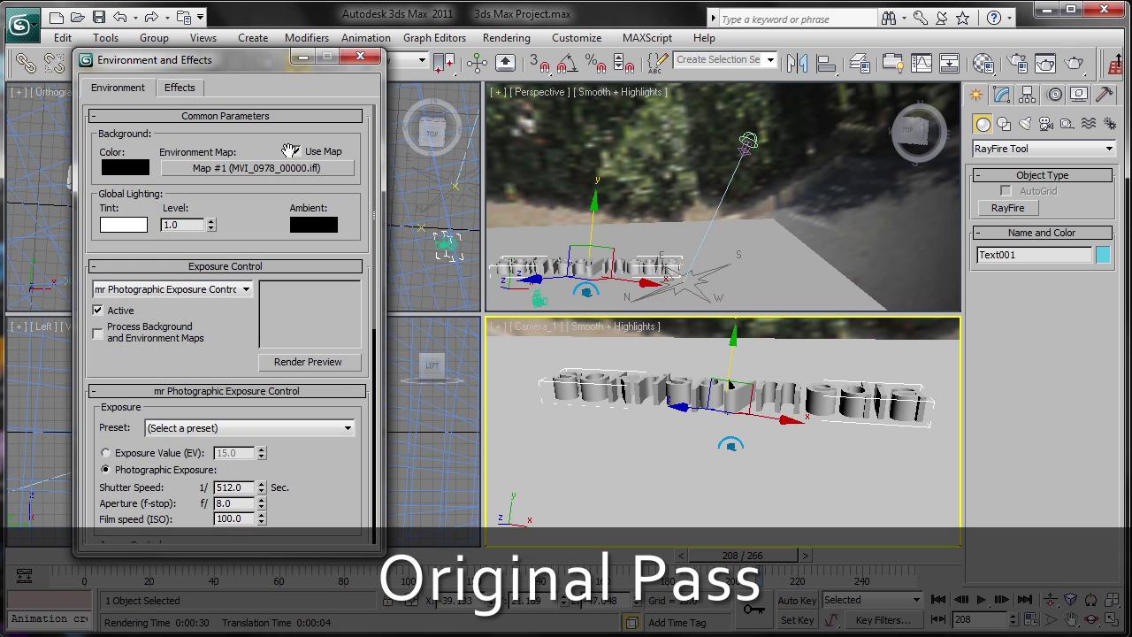
{"action": "left_click", "coordinate": [295, 151]}
{"action": "left_click", "coordinate": [360, 57]}
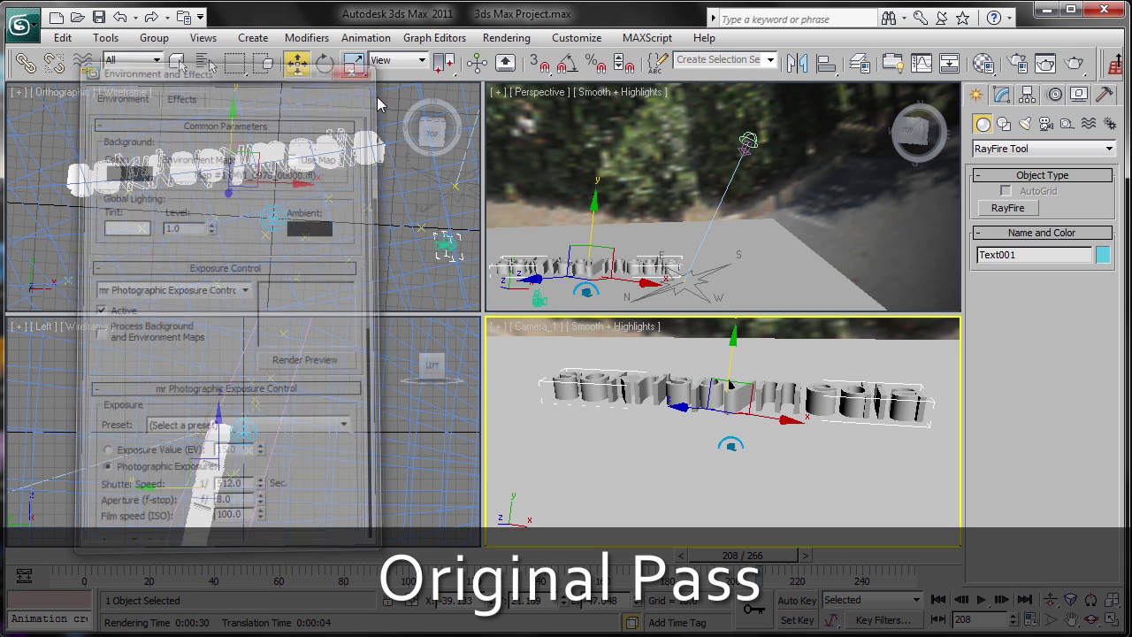
- Stop Text001 from casting shadows in its Object Properties
{"action": "right_click", "coordinate": [613, 382]}
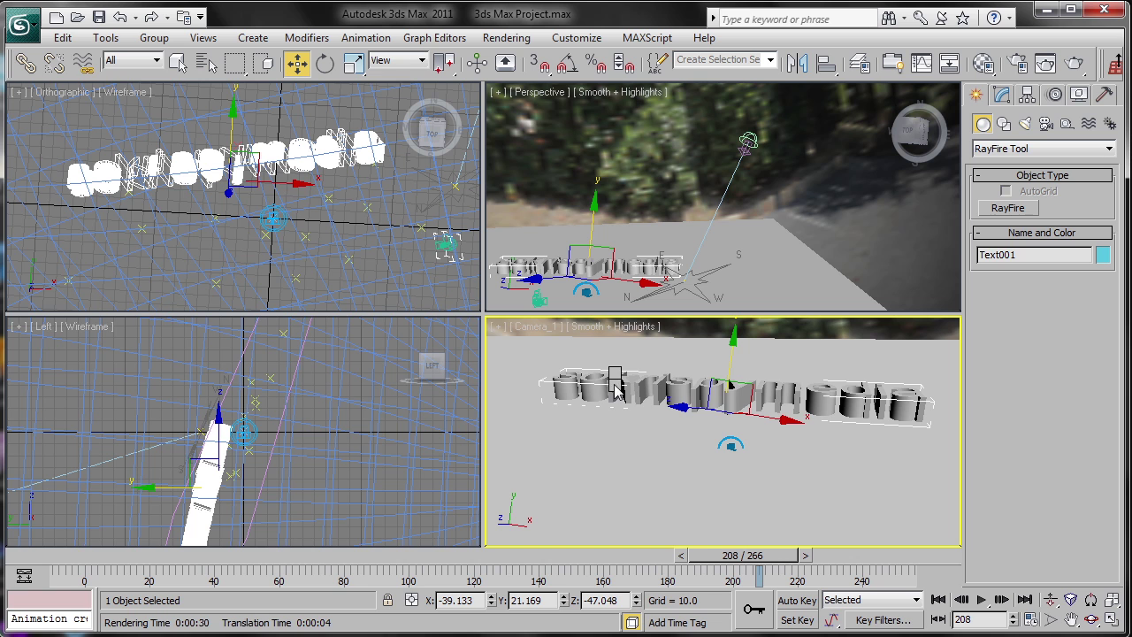
{"action": "left_click", "coordinate": [653, 486]}
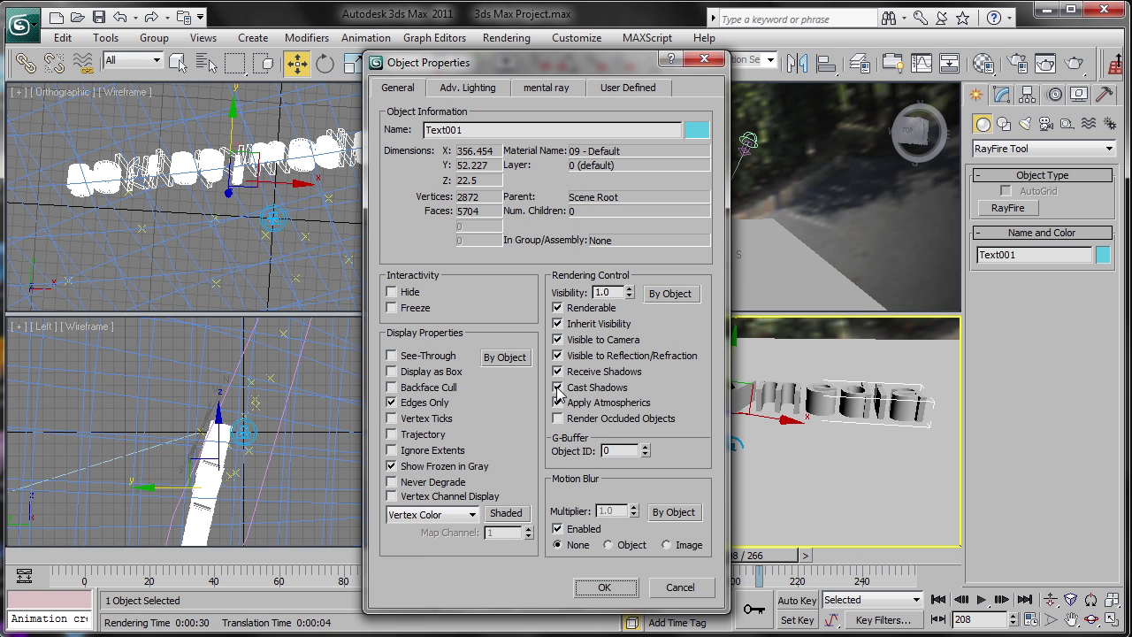
{"action": "left_click", "coordinate": [619, 587]}
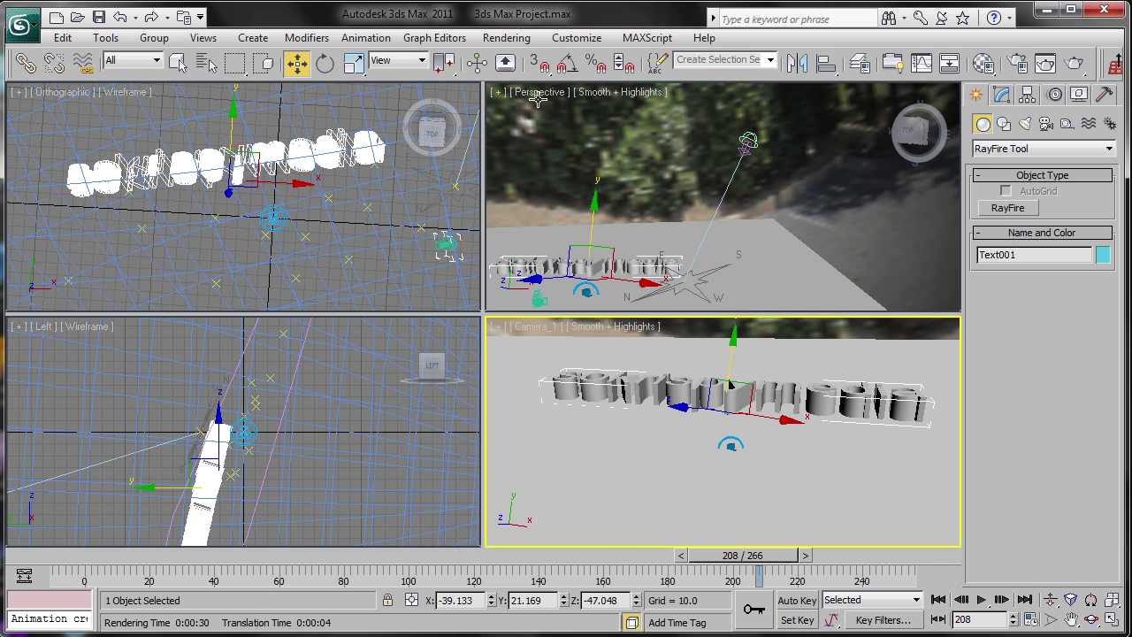
- Set render output to Original.png in Renders\Original and render the text-only pass
{"action": "left_click", "coordinate": [520, 41]}
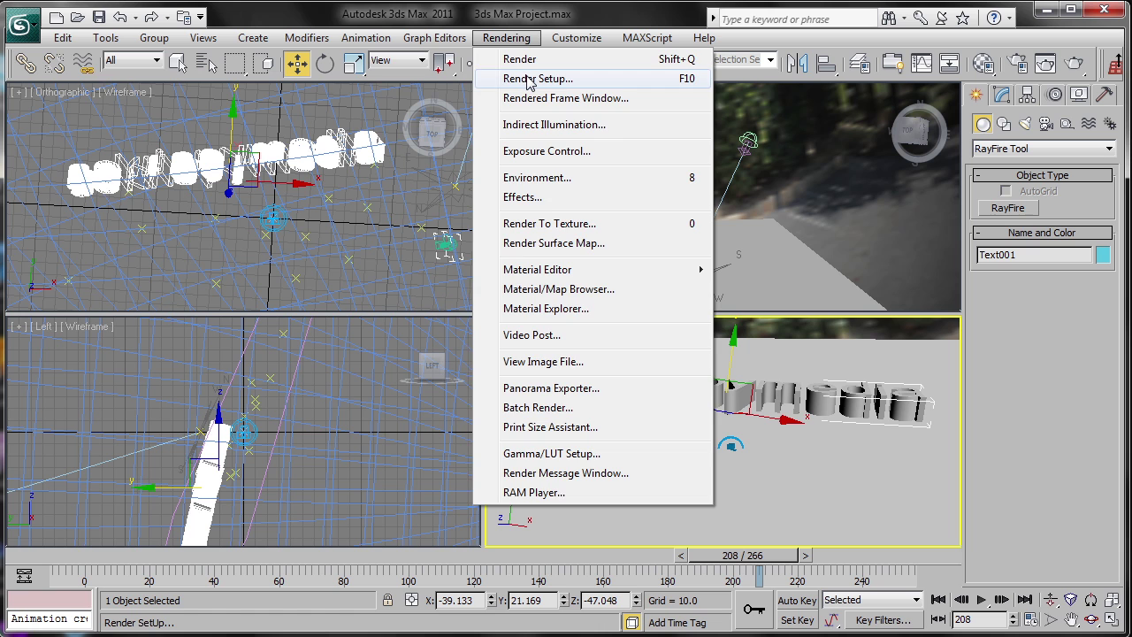
{"action": "left_click", "coordinate": [535, 79]}
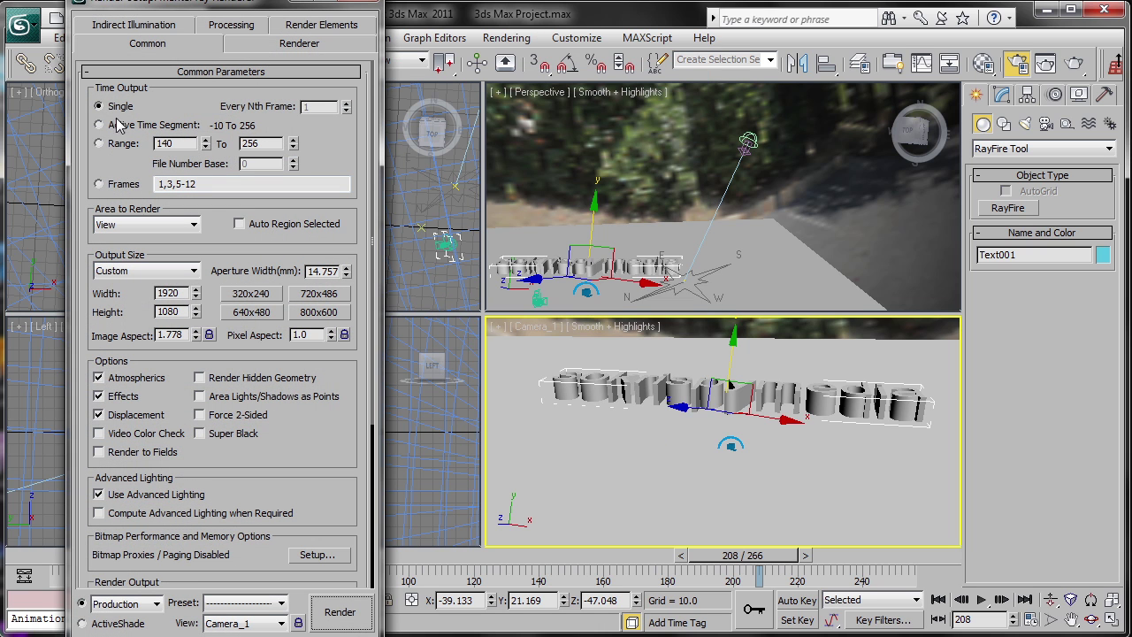
{"action": "left_click_drag", "start_coordinate": [293, 447], "coordinate": [320, 213]}
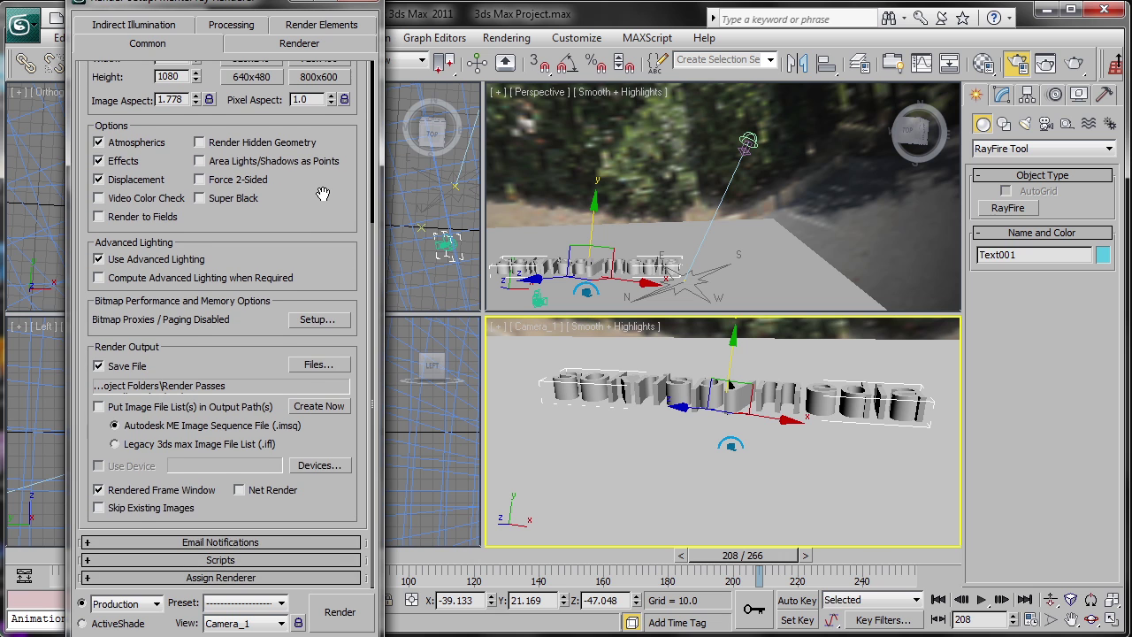
{"action": "left_click", "coordinate": [323, 367]}
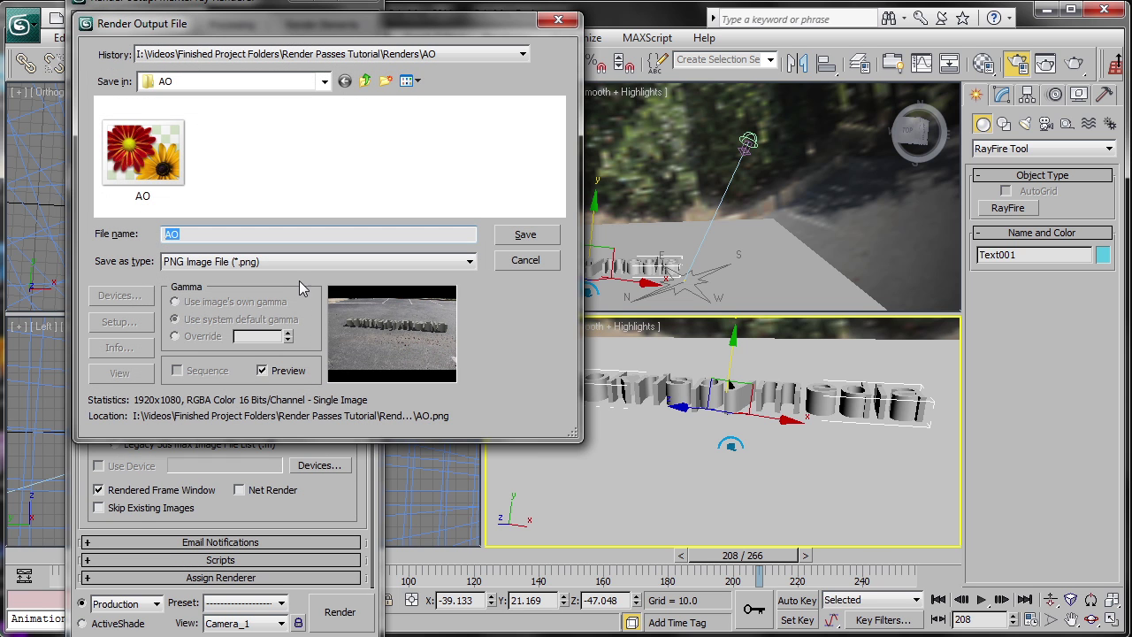
{"action": "left_click", "coordinate": [325, 81]}
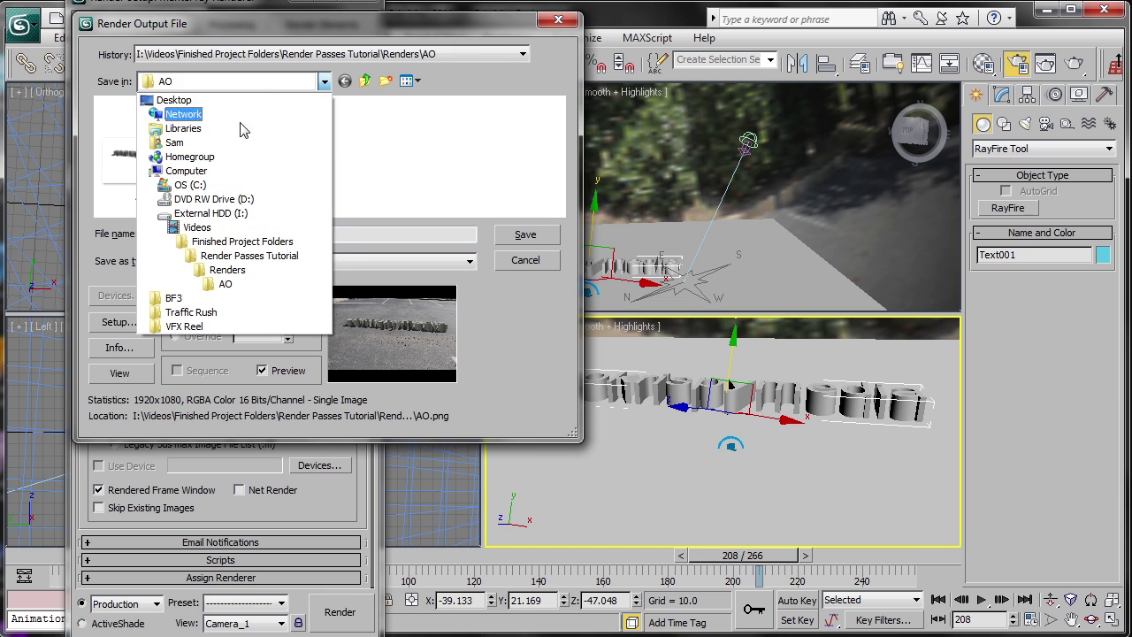
{"action": "left_click", "coordinate": [227, 271]}
{"action": "double_click", "coordinate": [157, 149]}
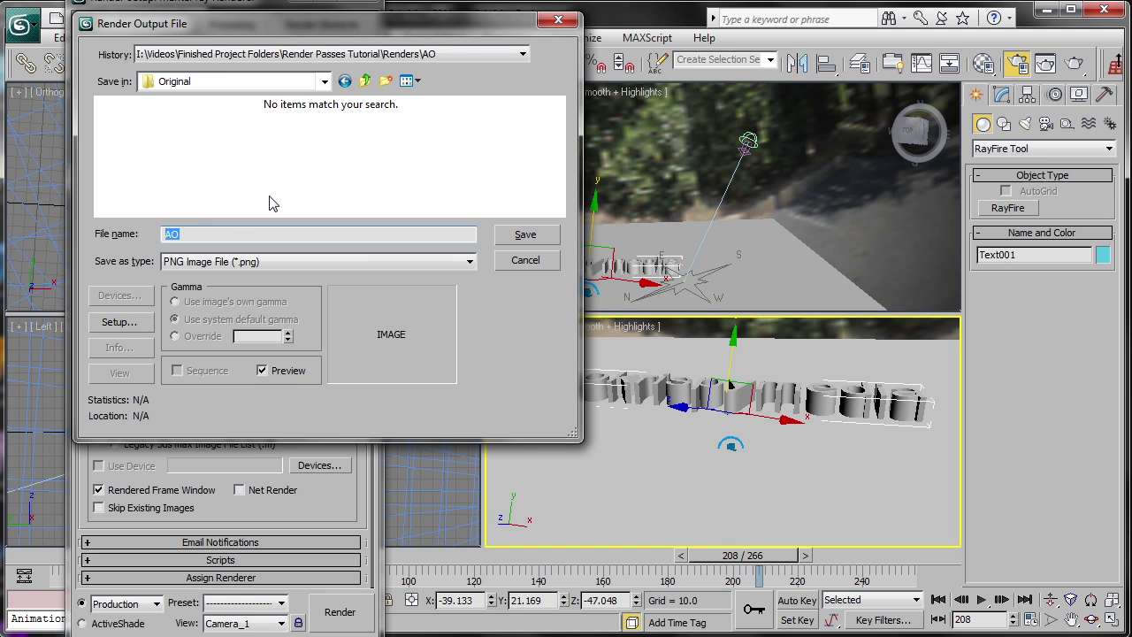
{"action": "type", "text": "Original"}
{"action": "left_click", "coordinate": [263, 261]}
{"action": "left_click", "coordinate": [266, 369]}
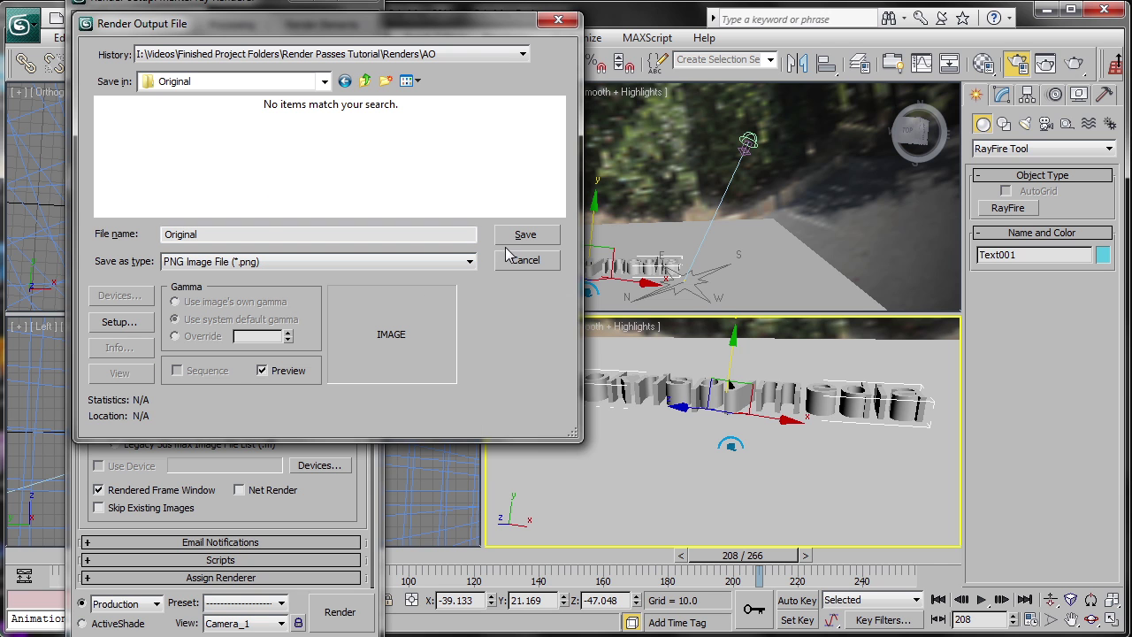
{"action": "left_click", "coordinate": [524, 236]}
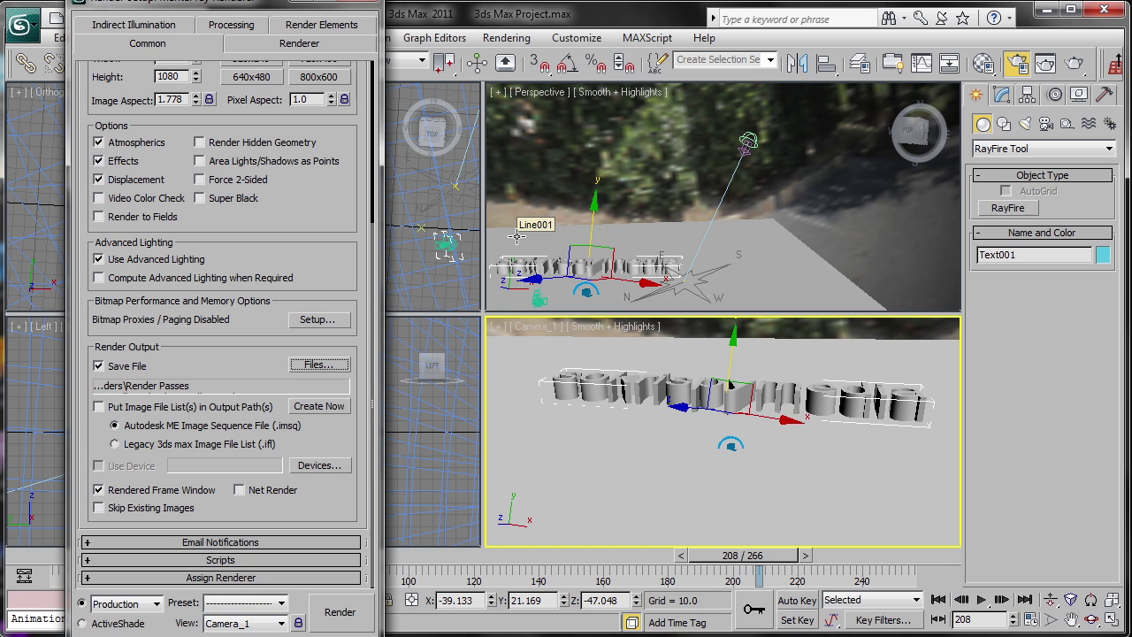
{"action": "left_click", "coordinate": [359, 604]}
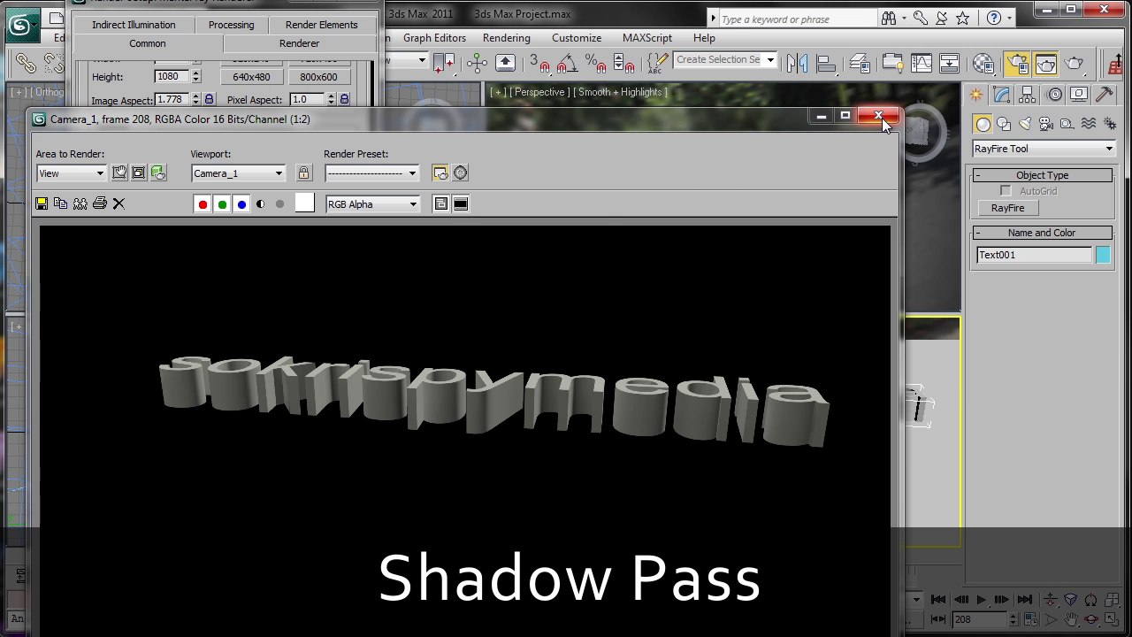
- Close the render and Render Setup, then re-enable Cast Shadows on Text001
{"action": "left_click", "coordinate": [879, 117]}
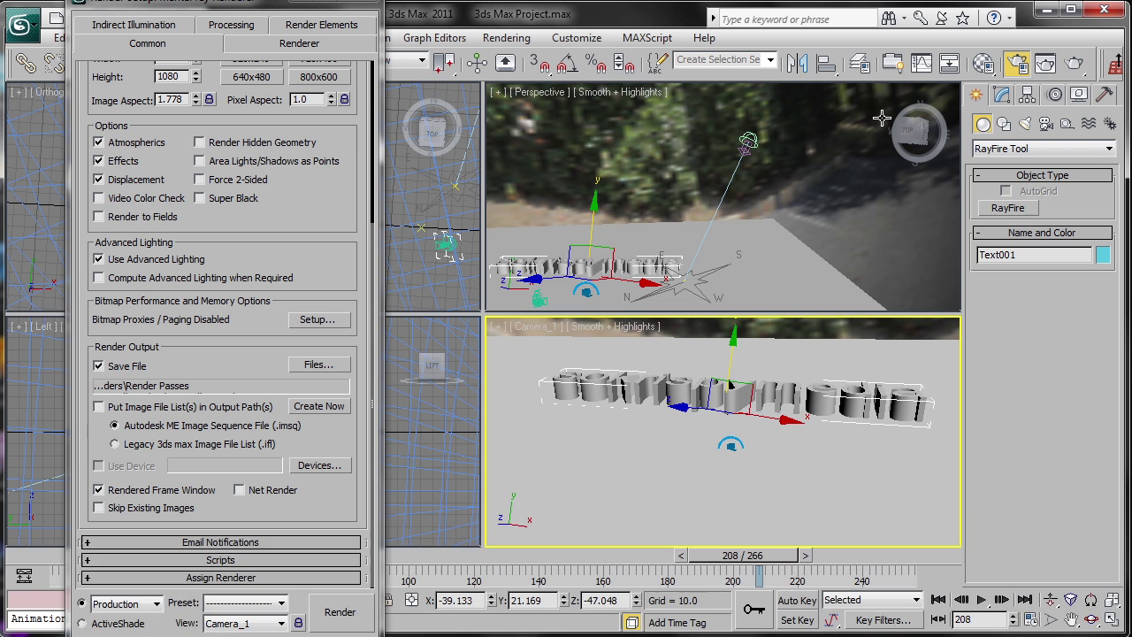
{"action": "left_click", "coordinate": [369, 3]}
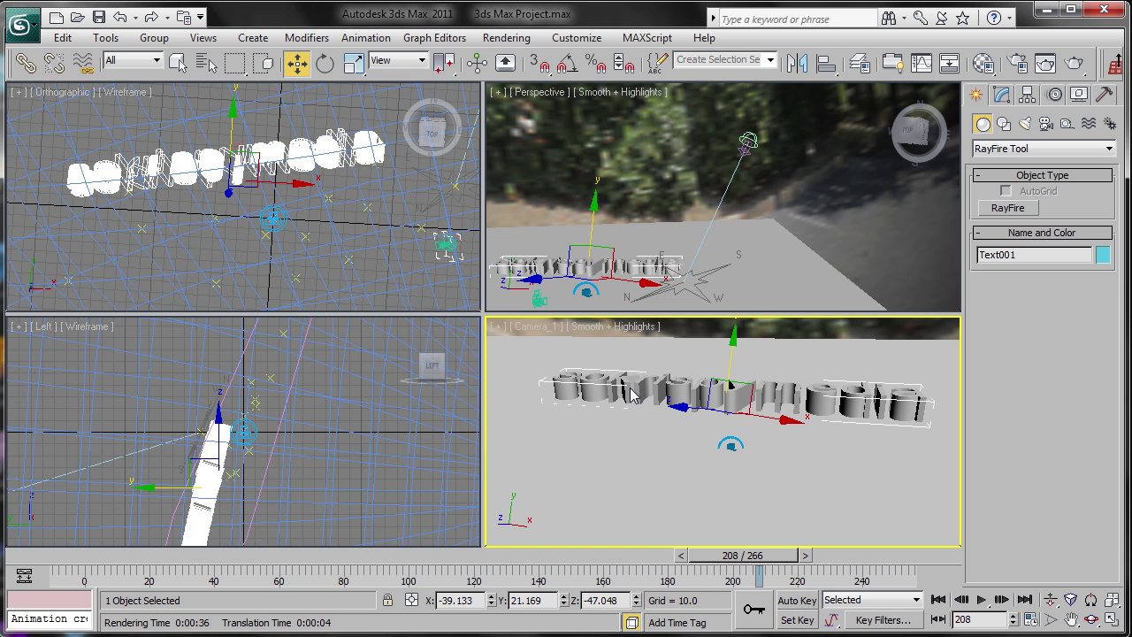
{"action": "left_click", "coordinate": [629, 389]}
{"action": "right_click", "coordinate": [630, 393]}
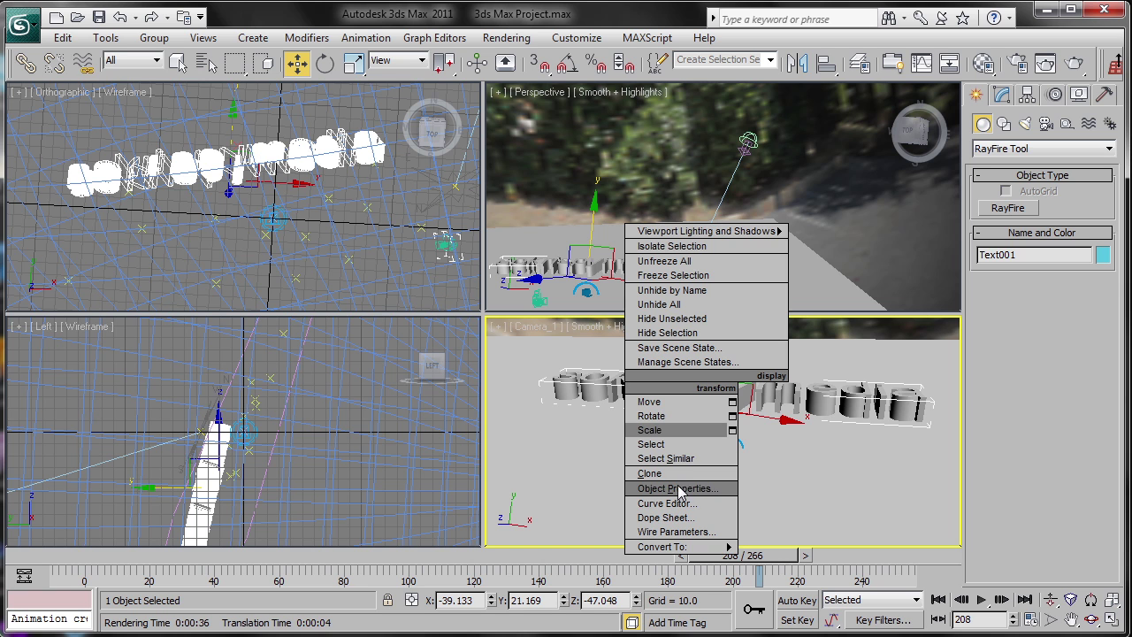
{"action": "left_click", "coordinate": [677, 486]}
{"action": "left_click", "coordinate": [558, 387]}
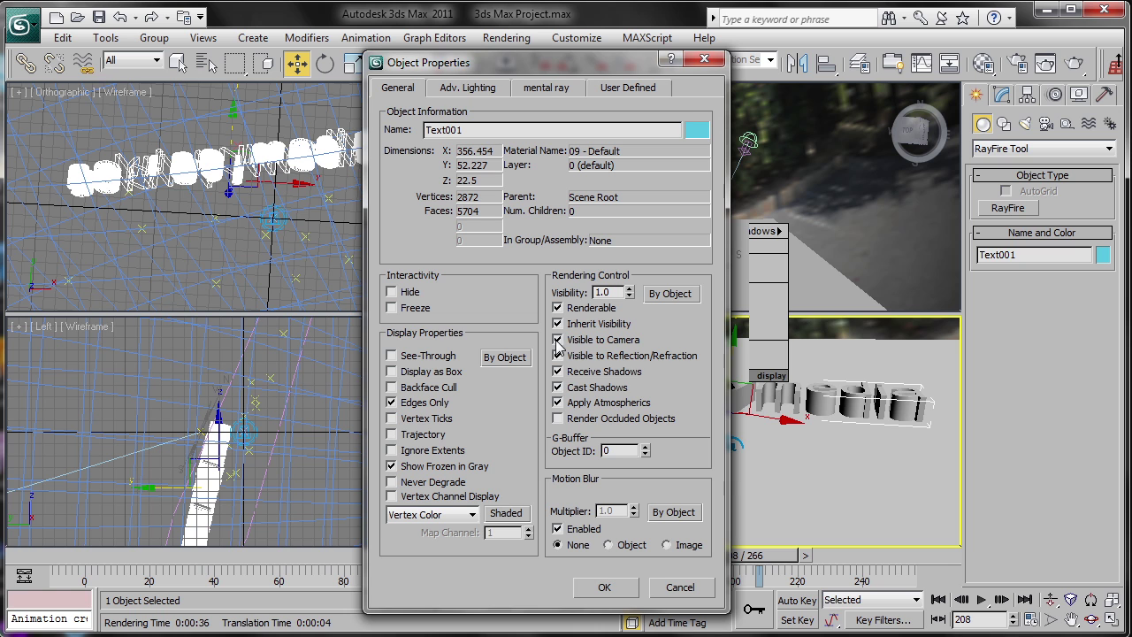
{"action": "left_click", "coordinate": [604, 587]}
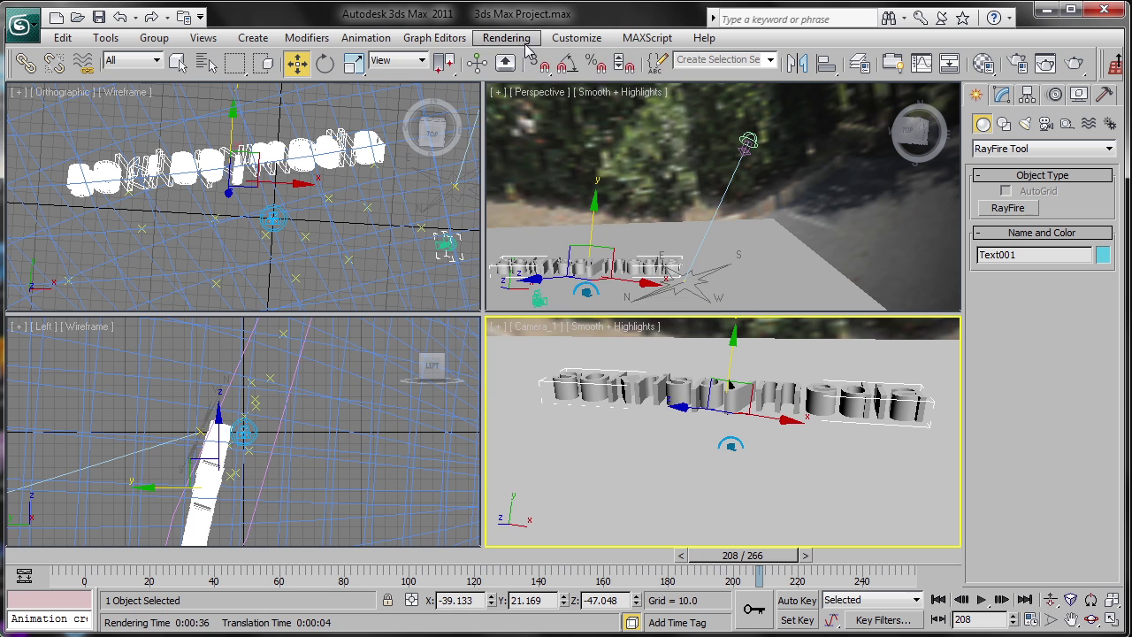
{"action": "left_click", "coordinate": [525, 39]}
- Set the render output file to Shadows.png in the Shadows folder
{"action": "left_click", "coordinate": [535, 78]}
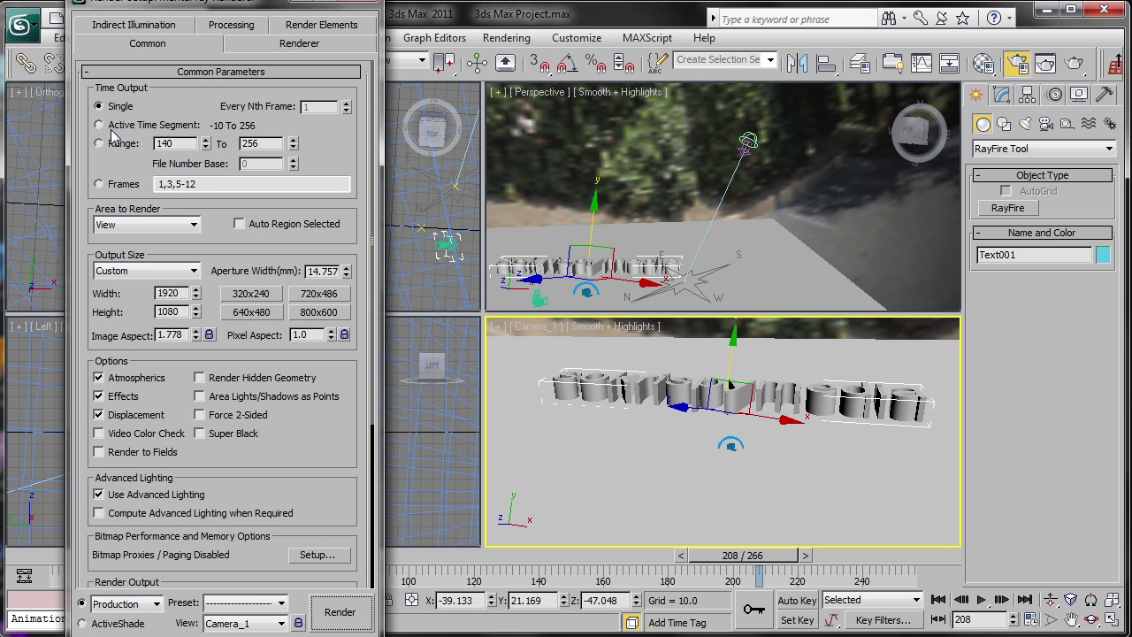
{"action": "left_click_drag", "start_coordinate": [342, 461], "coordinate": [341, 266]}
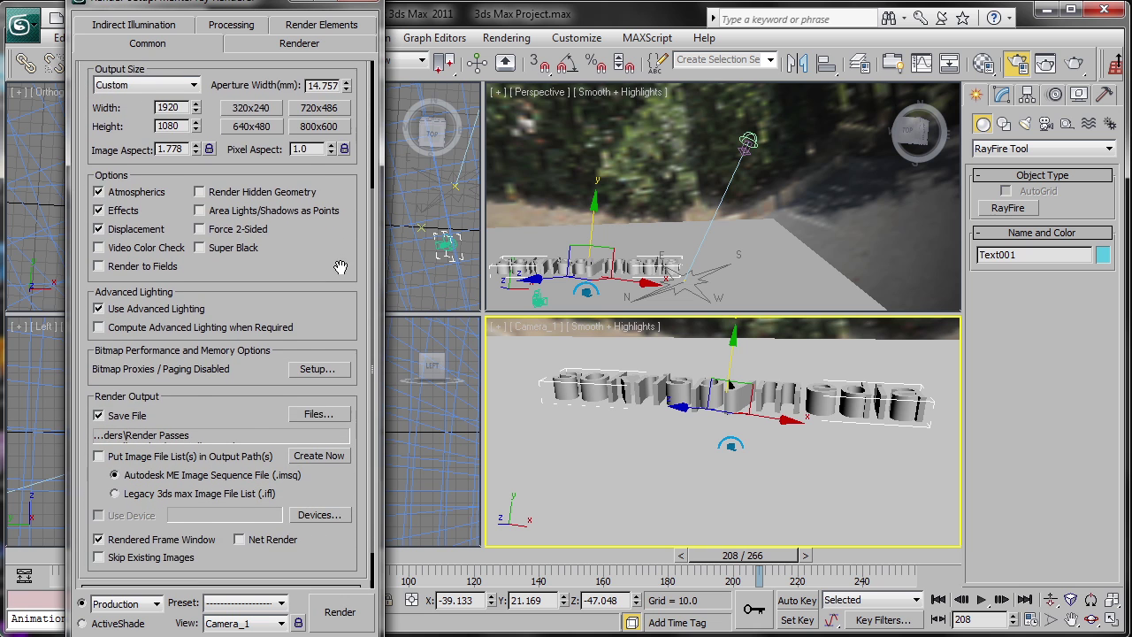
{"action": "left_click", "coordinate": [319, 414]}
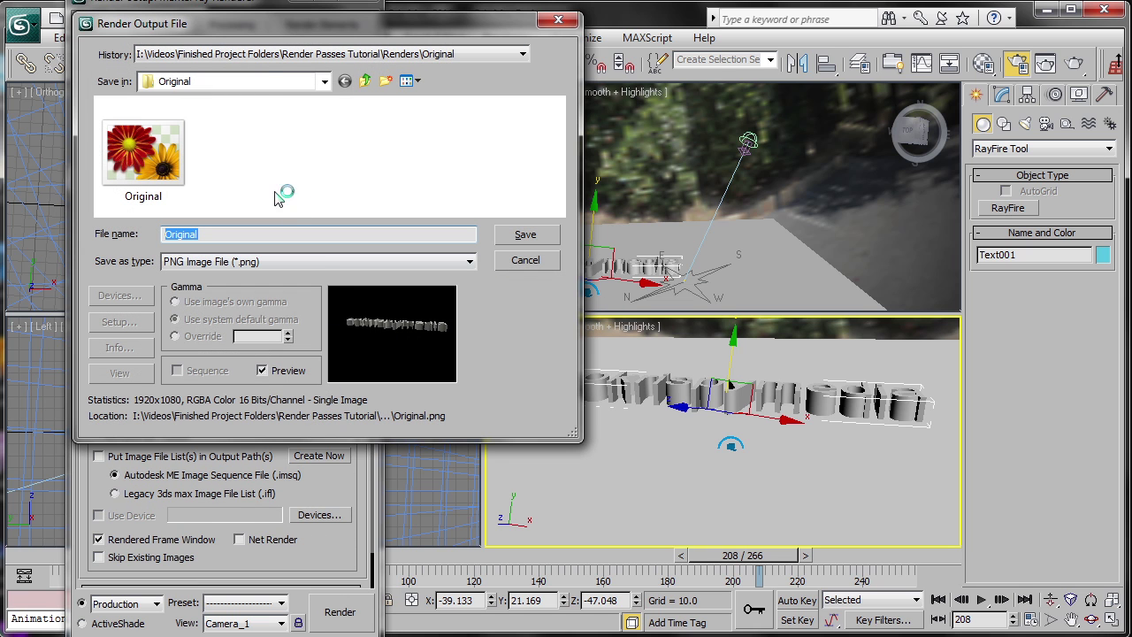
{"action": "left_click", "coordinate": [177, 80]}
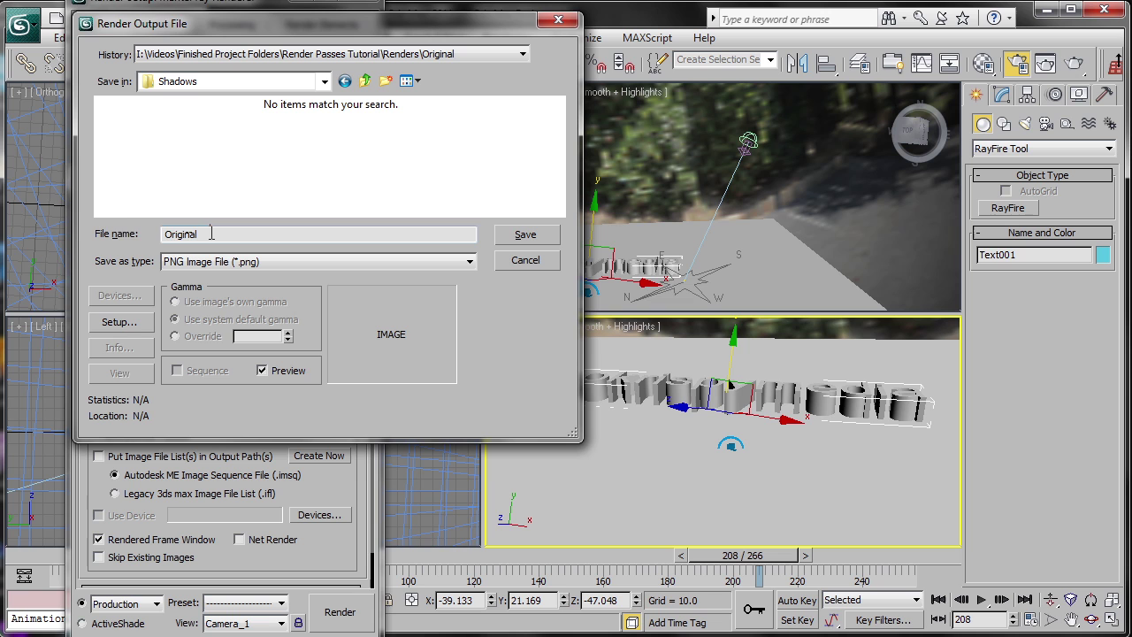
{"action": "left_click_drag", "start_coordinate": [211, 234], "coordinate": [157, 222]}
{"action": "type", "text": "Shadows"}
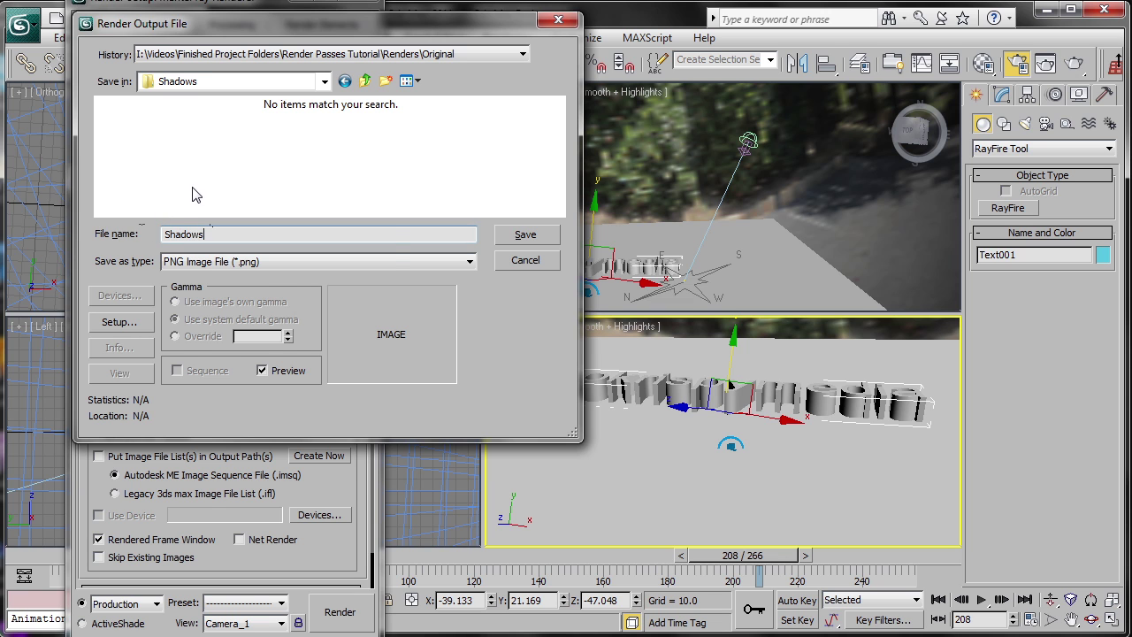
{"action": "key", "text": "Return"}
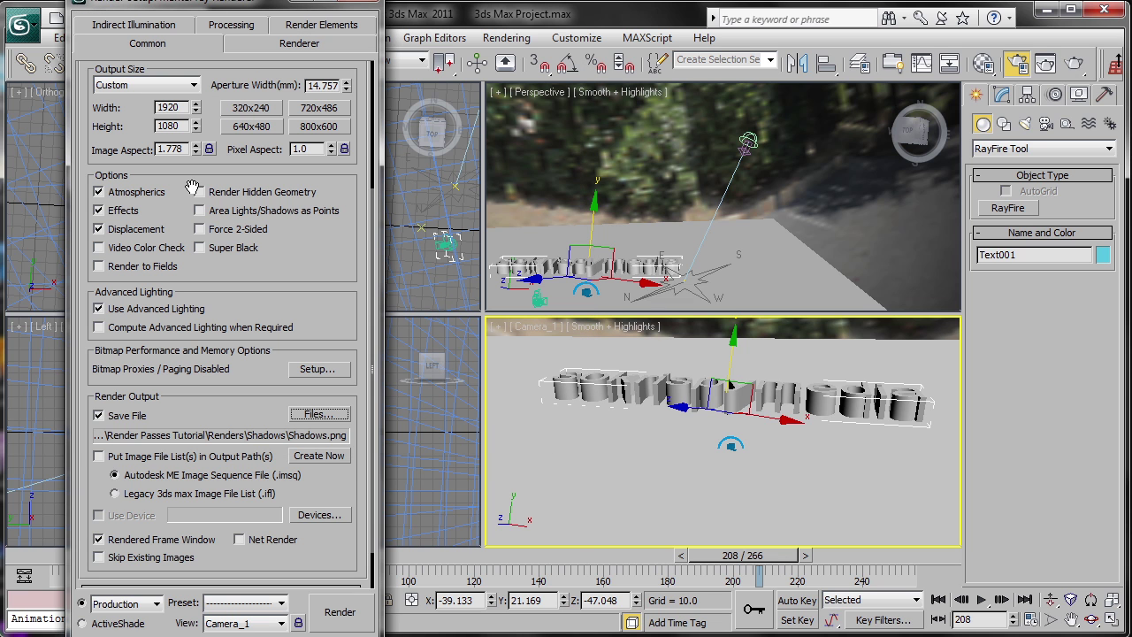
- Render the Camera_1 shadow pass and check its alpha channel
{"action": "left_click", "coordinate": [340, 612]}
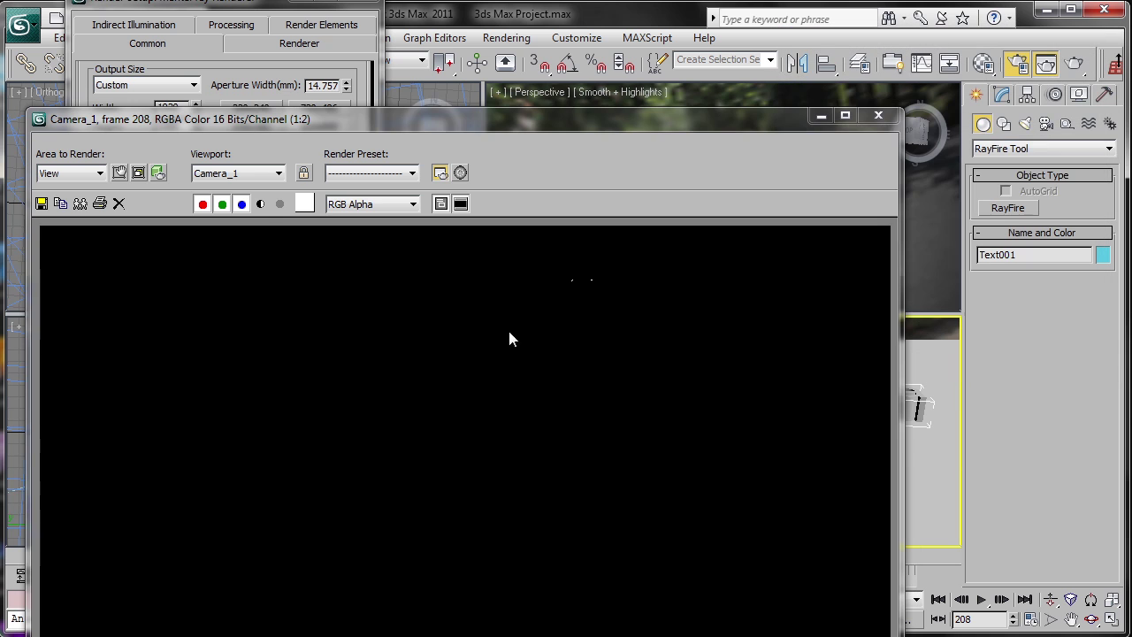
{"action": "left_click", "coordinate": [261, 204]}
{"action": "left_click", "coordinate": [261, 204]}
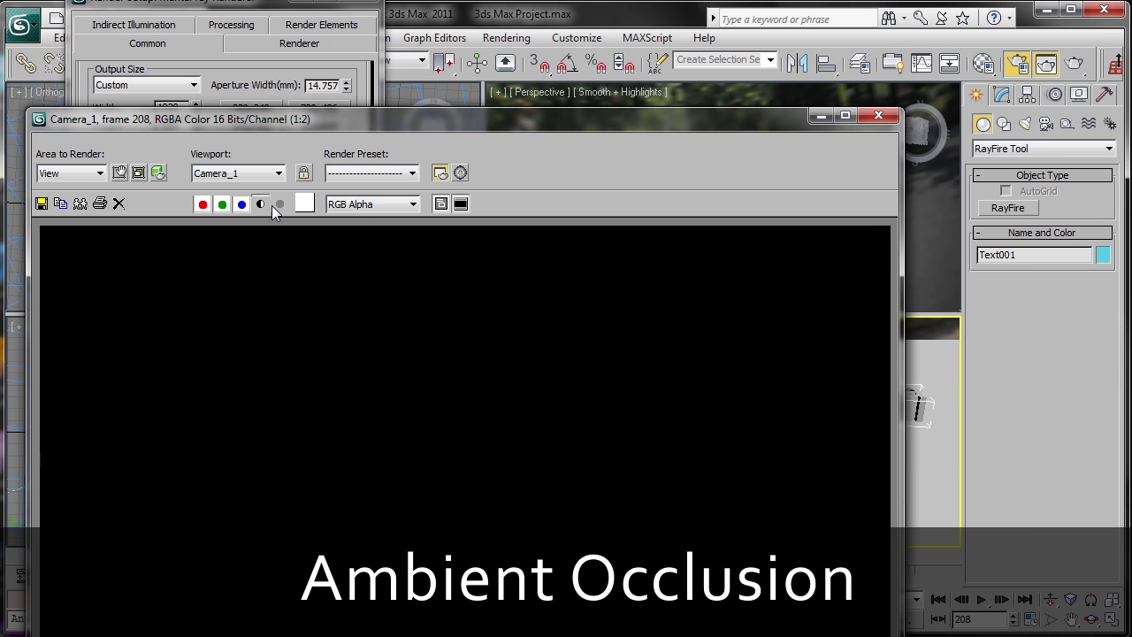
- Make Text001 visible to the camera again in its Object Properties
{"action": "left_click", "coordinate": [864, 118]}
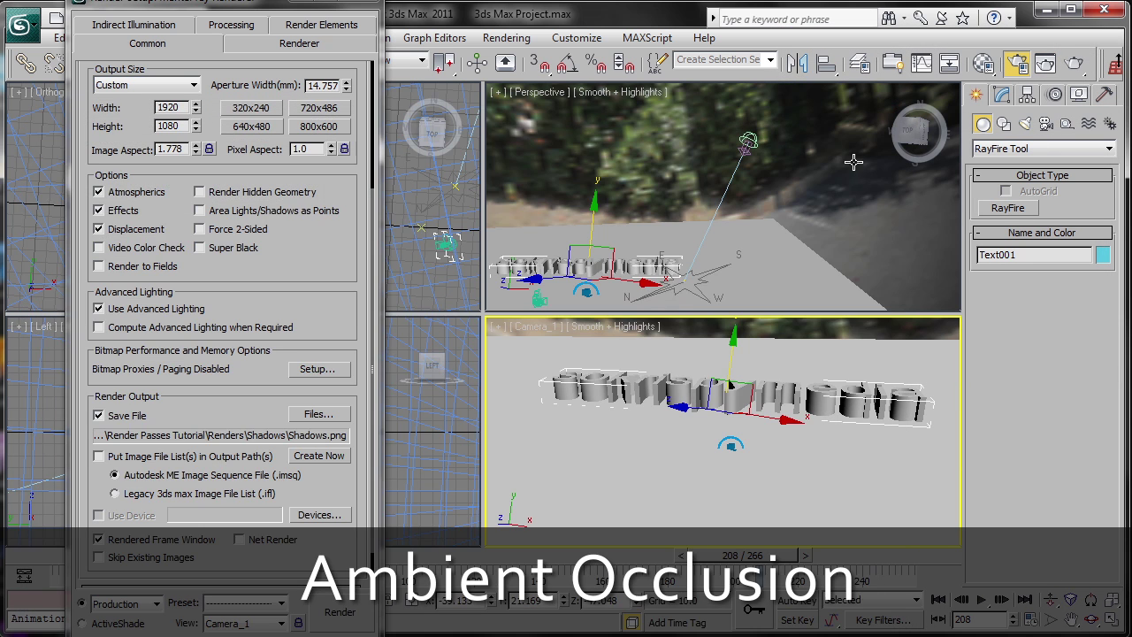
{"action": "left_click", "coordinate": [611, 433]}
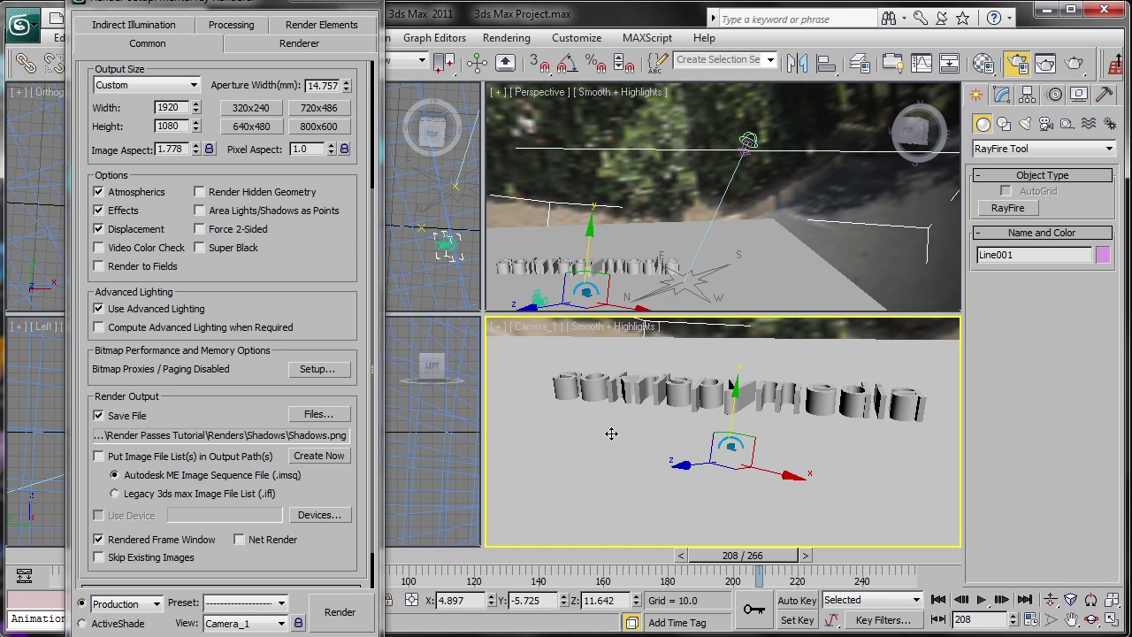
{"action": "left_click", "coordinate": [629, 389]}
{"action": "right_click", "coordinate": [631, 391]}
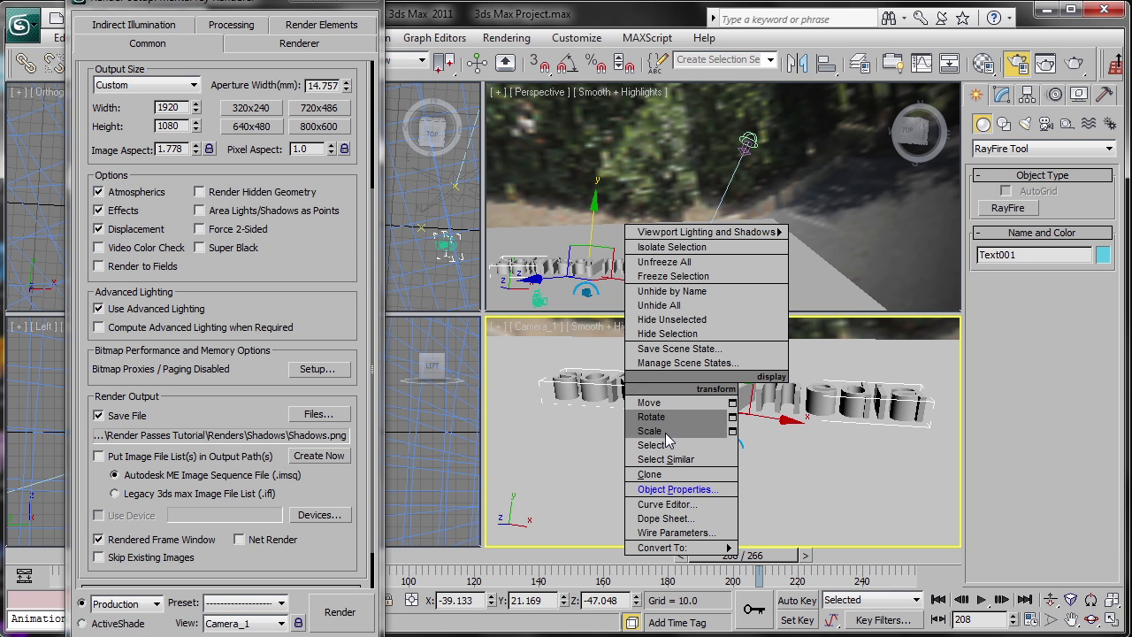
{"action": "left_click", "coordinate": [679, 494]}
{"action": "left_click", "coordinate": [557, 339]}
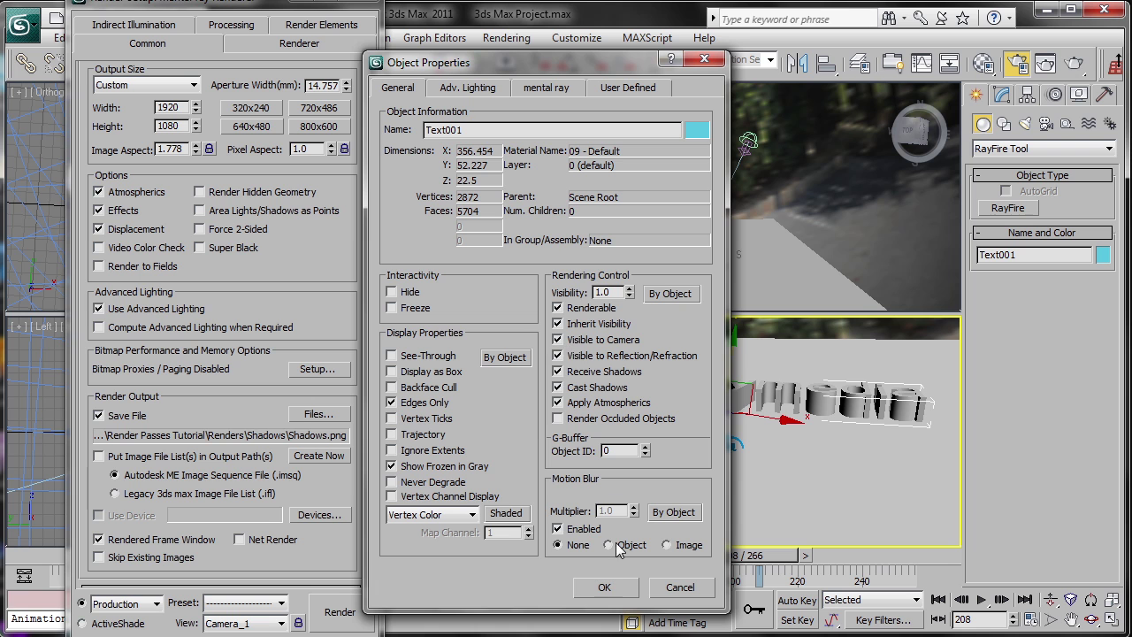
{"action": "left_click", "coordinate": [609, 587]}
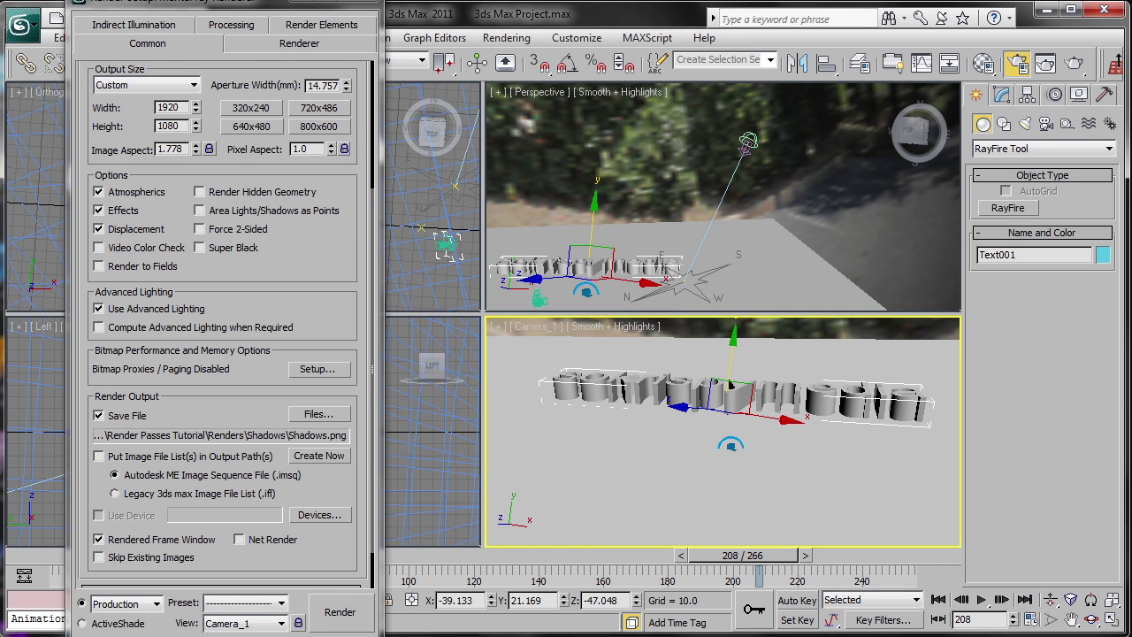
- Set the Environment exposure control to <no exposure control>
{"action": "left_click", "coordinate": [353, 8]}
{"action": "left_click", "coordinate": [506, 38]}
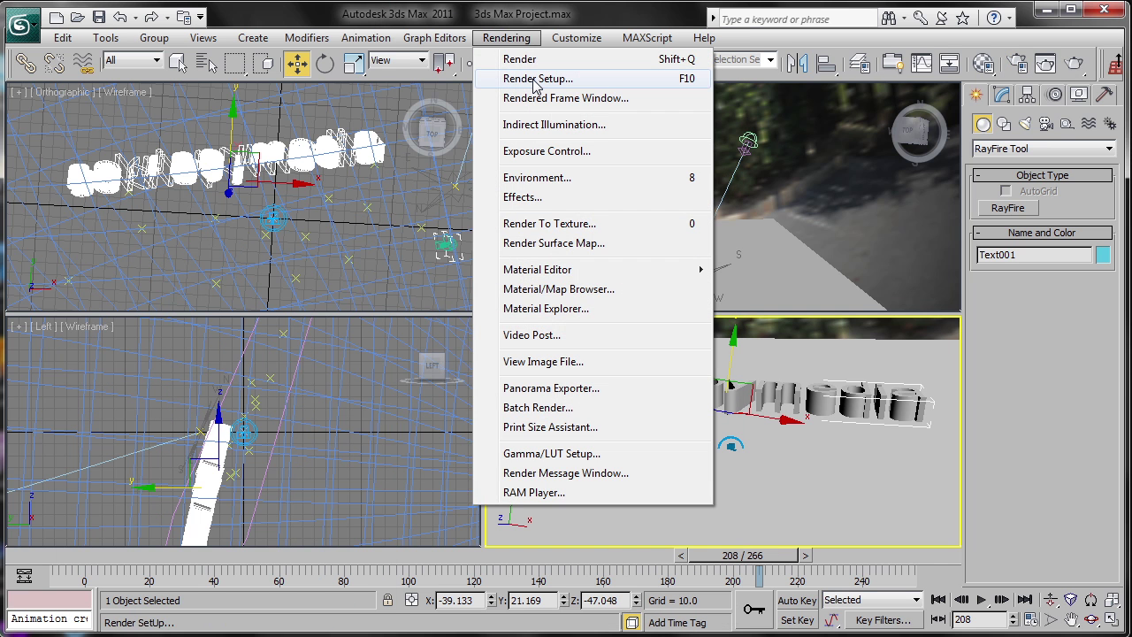
{"action": "left_click", "coordinate": [550, 173]}
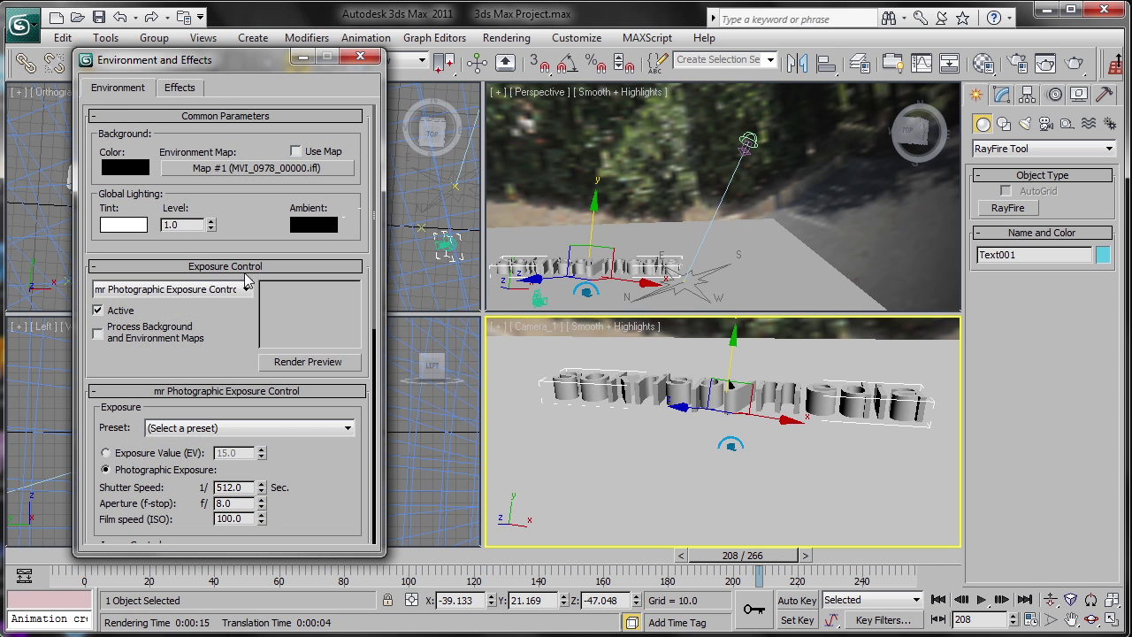
{"action": "left_click", "coordinate": [198, 292]}
{"action": "left_click", "coordinate": [202, 301]}
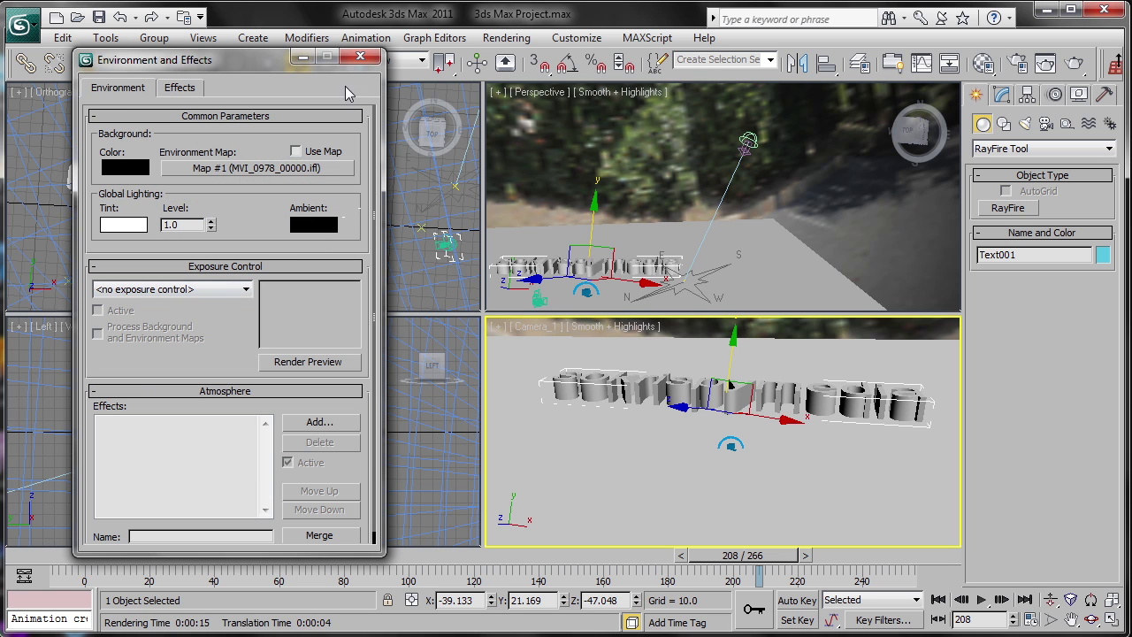
{"action": "left_click", "coordinate": [360, 57]}
{"action": "left_click", "coordinate": [505, 37]}
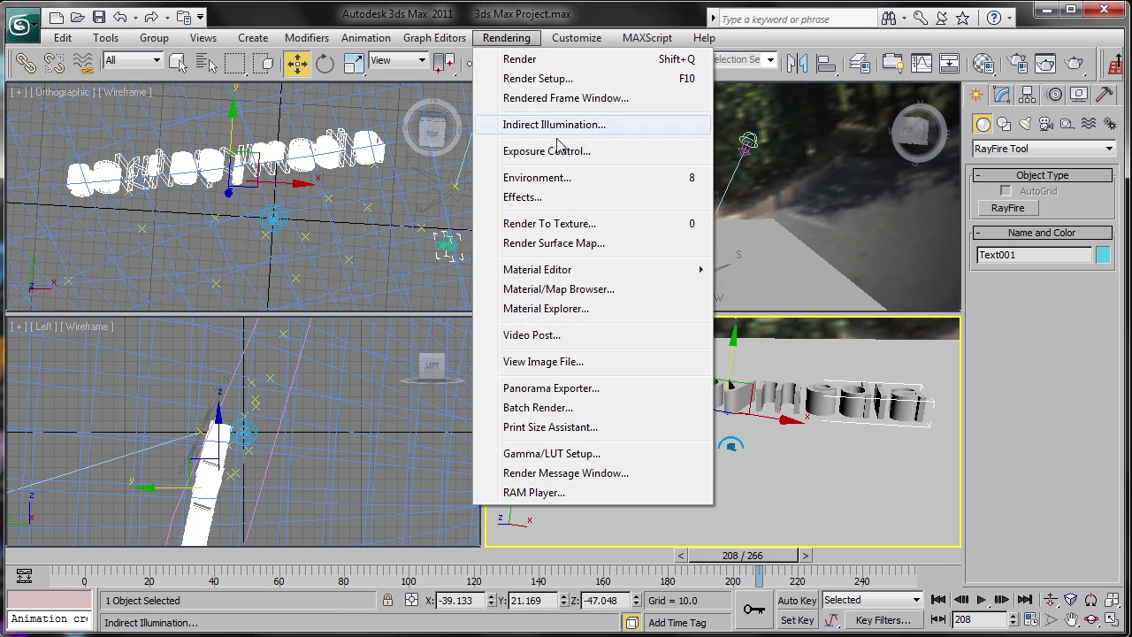
- Create a material named 'AO' and make it a mental ray material
{"action": "mouse_move", "coordinate": [580, 276]}
{"action": "left_click", "coordinate": [734, 270]}
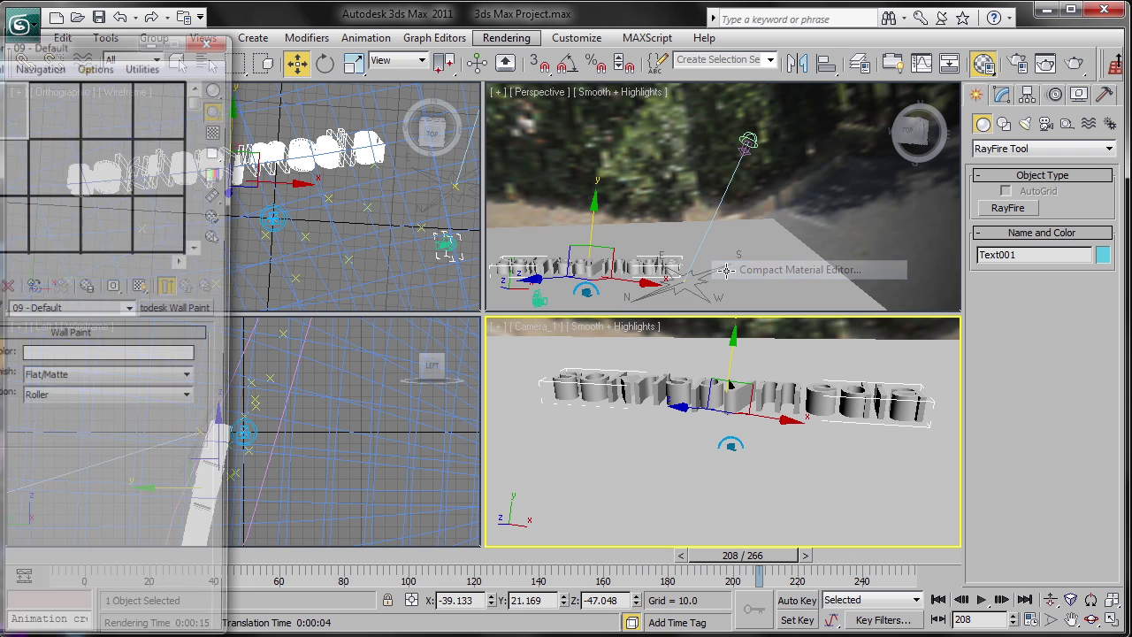
{"action": "left_click_drag", "start_coordinate": [128, 50], "coordinate": [272, 58]}
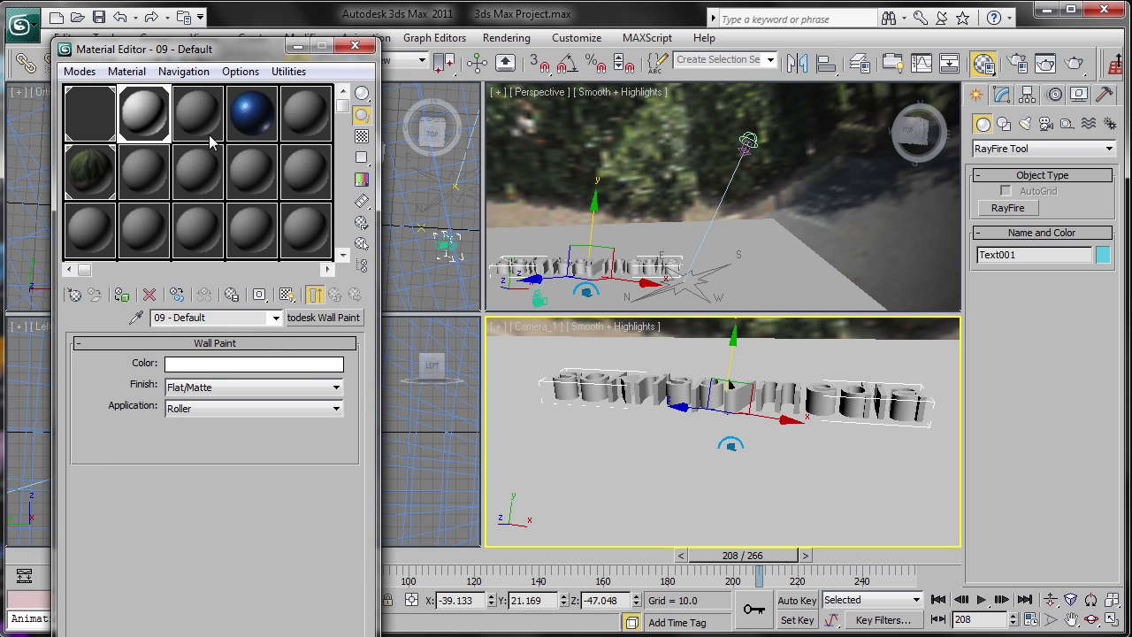
{"action": "left_click", "coordinate": [154, 181]}
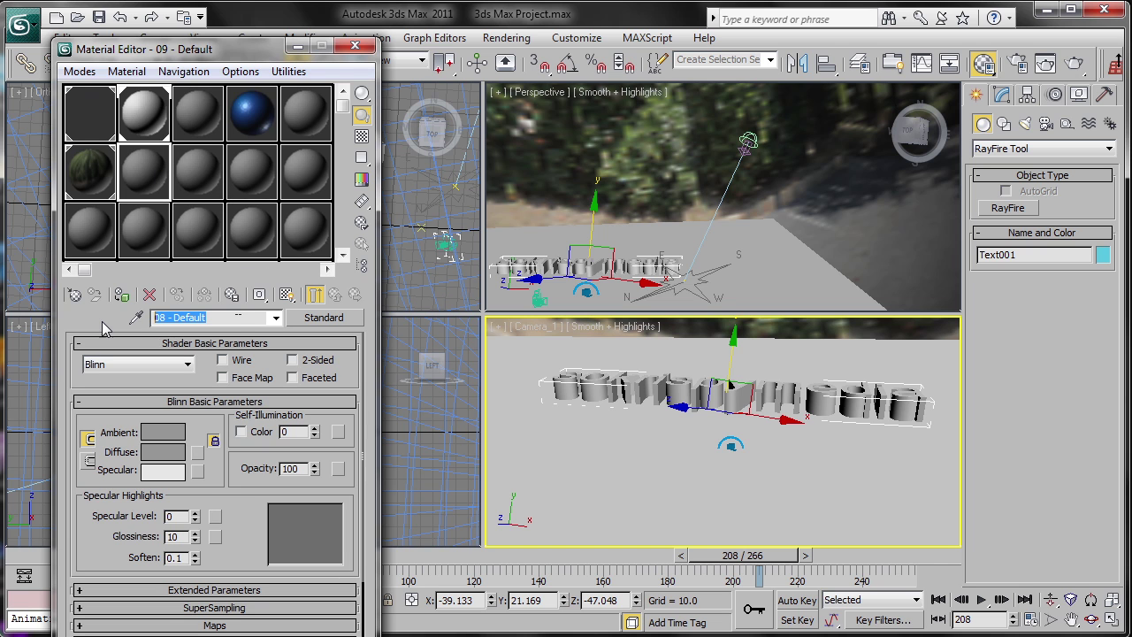
{"action": "type", "text": "AO"}
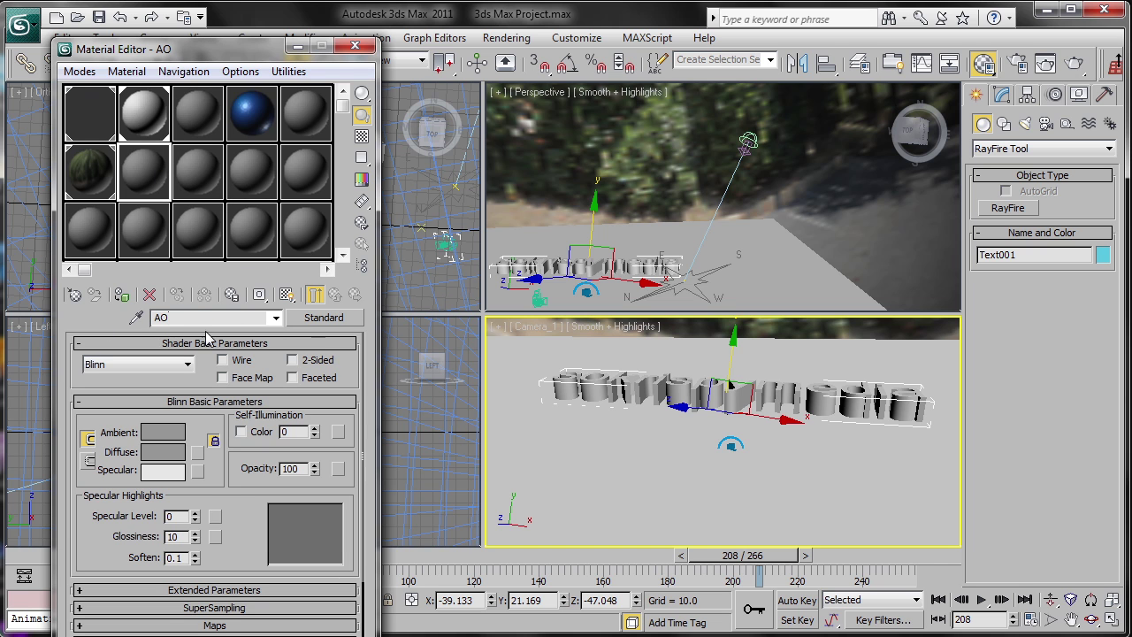
{"action": "left_click", "coordinate": [323, 318]}
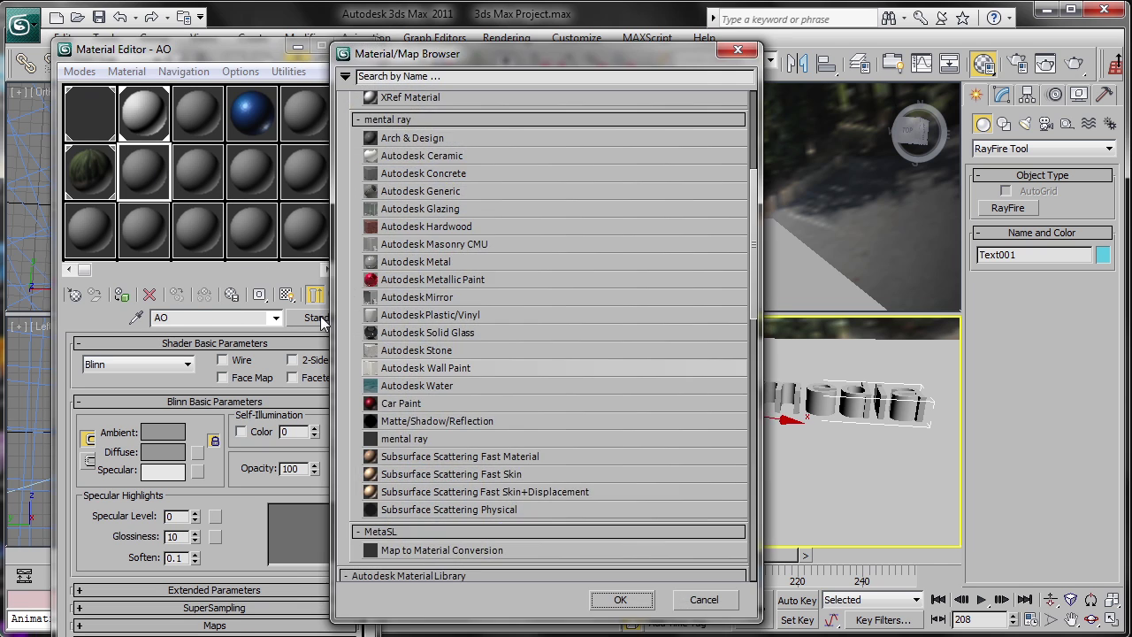
{"action": "double_click", "coordinate": [448, 439]}
- Give its surface an Ambient/Reflective Occlusion map: 45 samples, spread 1, max distance 20
{"action": "left_click", "coordinate": [245, 375]}
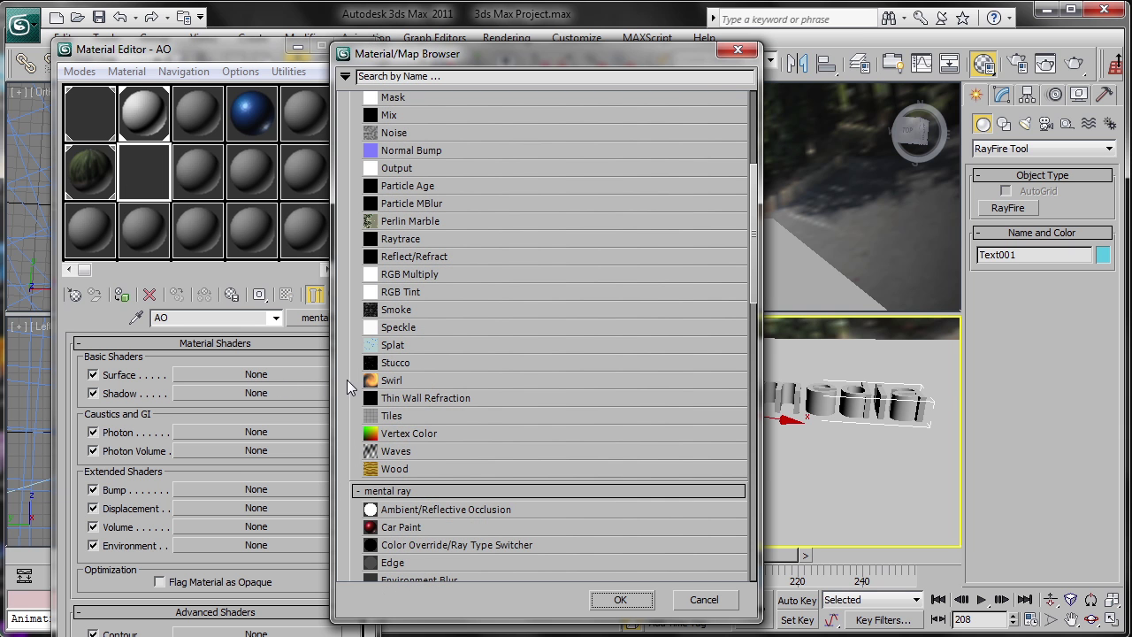
{"action": "double_click", "coordinate": [438, 510]}
{"action": "double_click", "coordinate": [293, 363]}
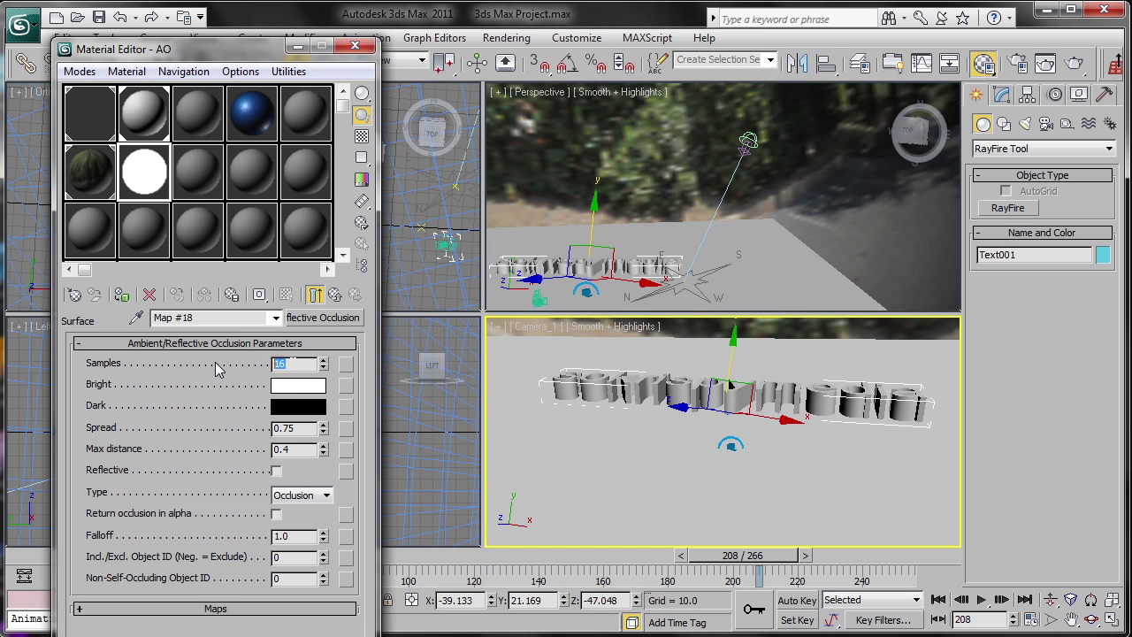
{"action": "type", "text": "45"}
{"action": "key", "text": "Tab"}
{"action": "type", "text": "1"}
{"action": "key", "text": "Tab"}
{"action": "type", "text": "20"}
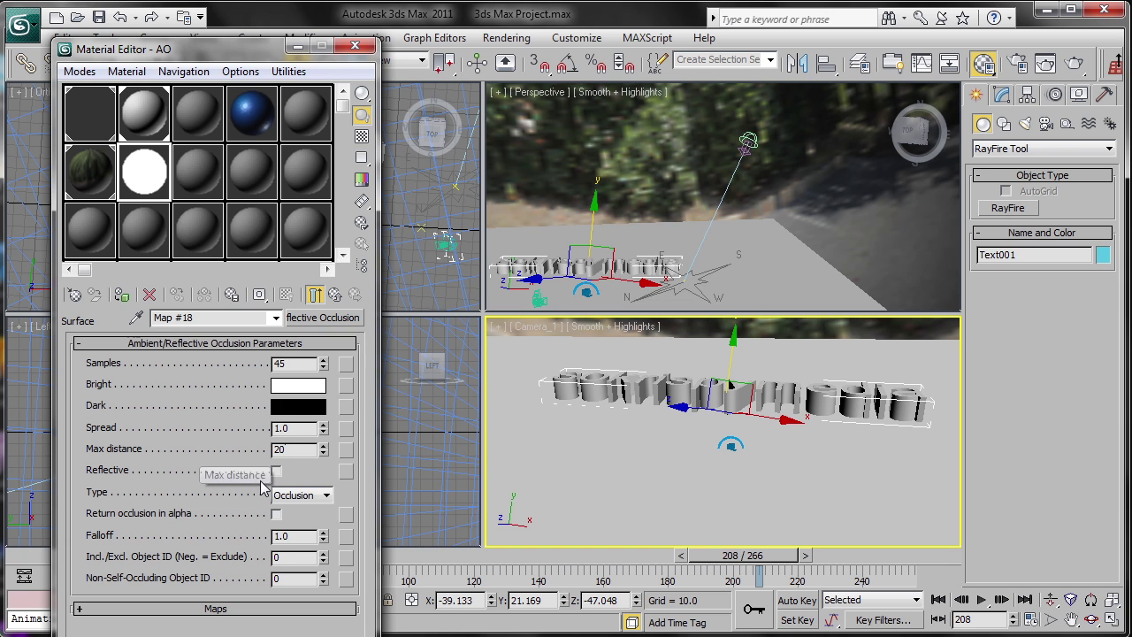
{"action": "left_click", "coordinate": [497, 38]}
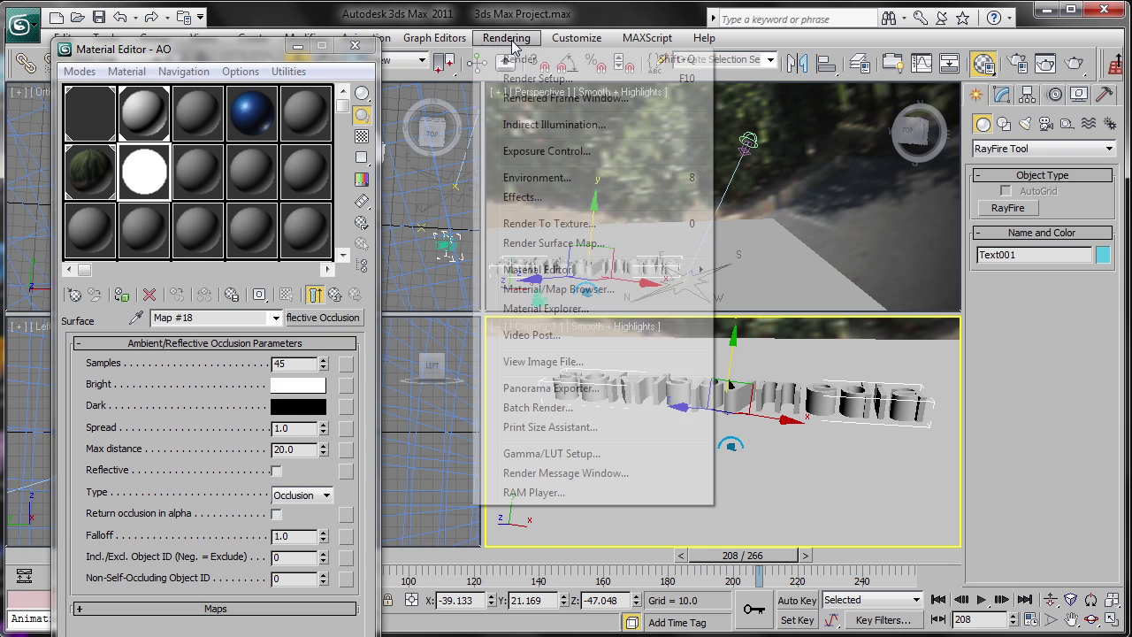
- Enable Material Override in Render Setup using an instance of the AO material
{"action": "left_click", "coordinate": [478, 78]}
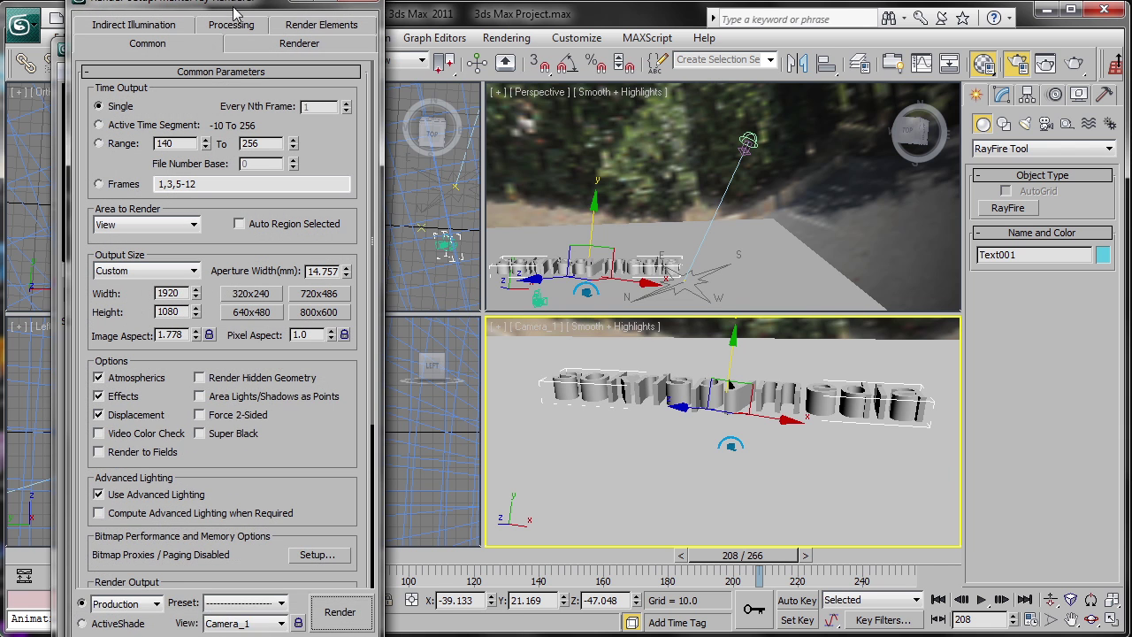
{"action": "left_click_drag", "start_coordinate": [213, 7], "coordinate": [603, 48]}
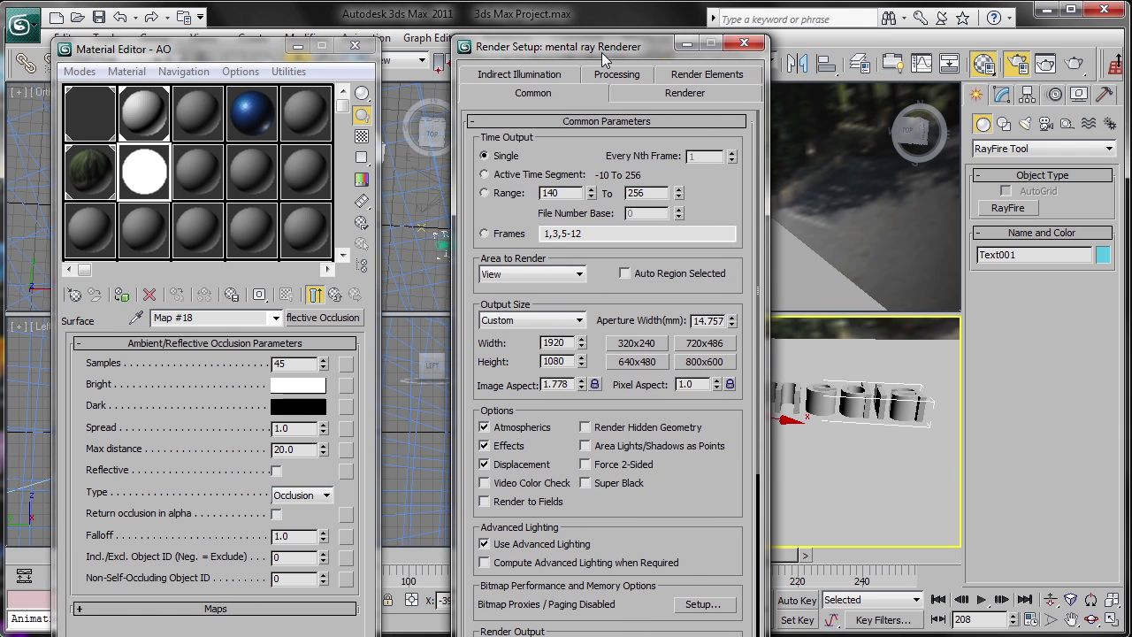
{"action": "left_click", "coordinate": [616, 76]}
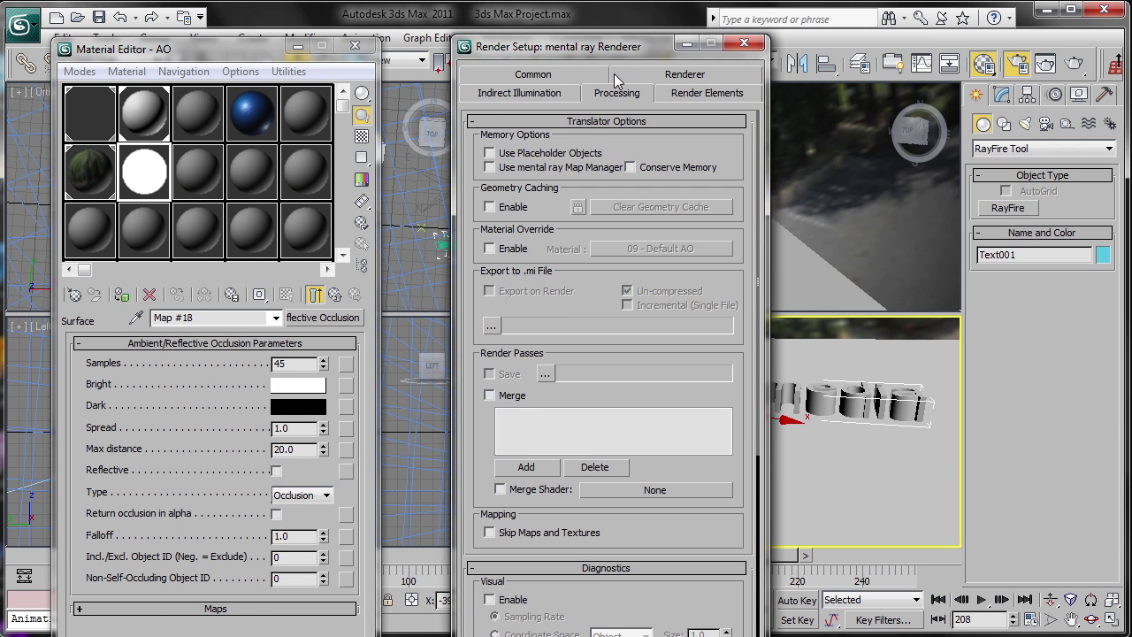
{"action": "left_click", "coordinate": [489, 249]}
{"action": "left_click", "coordinate": [137, 177]}
{"action": "left_click_drag", "start_coordinate": [137, 176], "coordinate": [643, 251]}
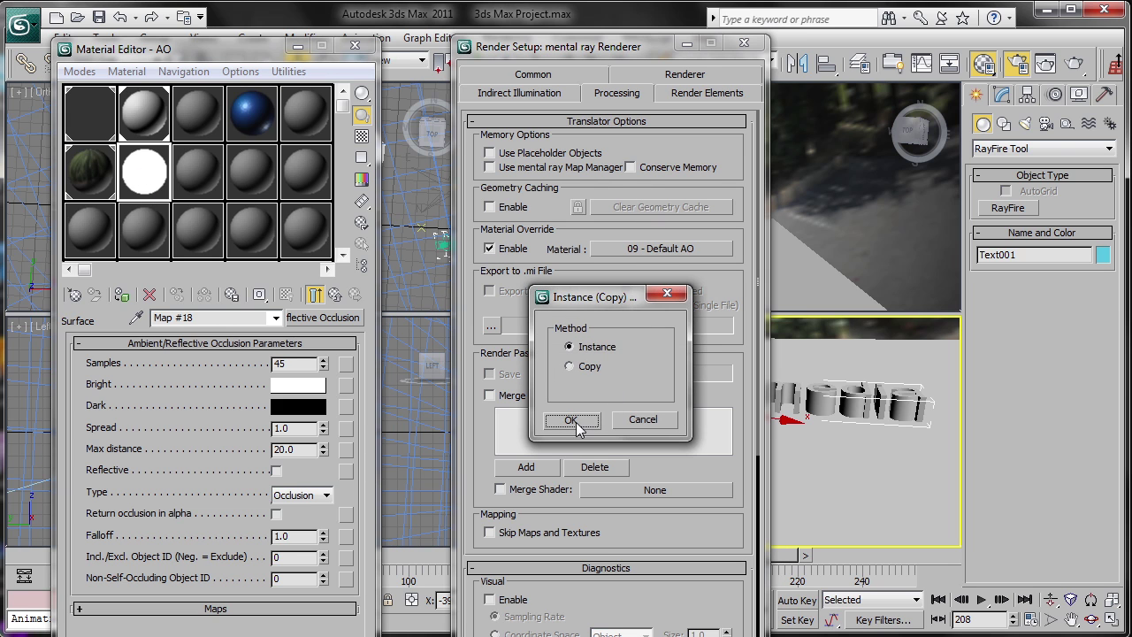
{"action": "left_click", "coordinate": [571, 420]}
- Set the output location and render the Camera_1 ambient occlusion pass
{"action": "left_click_drag", "start_coordinate": [595, 50], "coordinate": [198, 33]}
{"action": "left_click", "coordinate": [146, 61]}
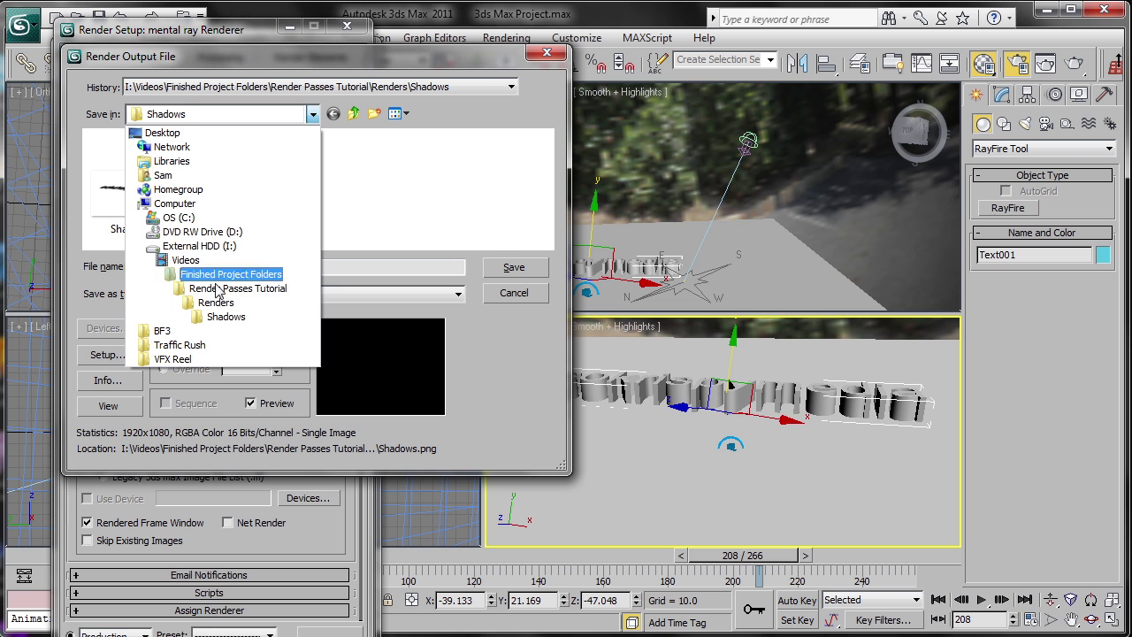
{"action": "left_click", "coordinate": [193, 297]}
{"action": "key", "text": "Escape"}
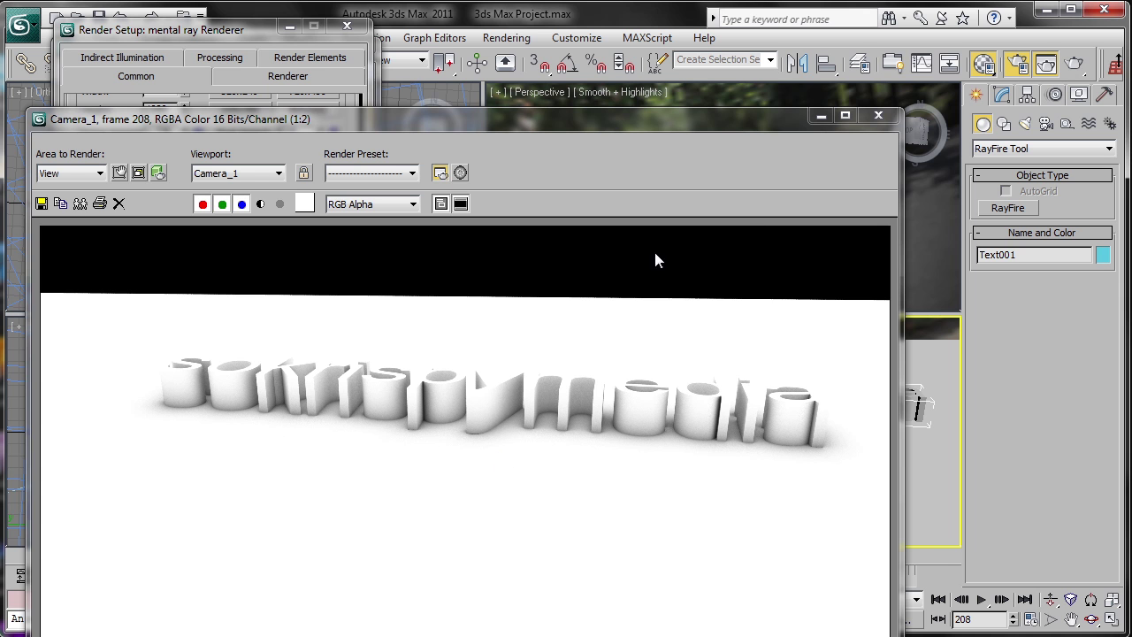
{"action": "left_click", "coordinate": [878, 115]}
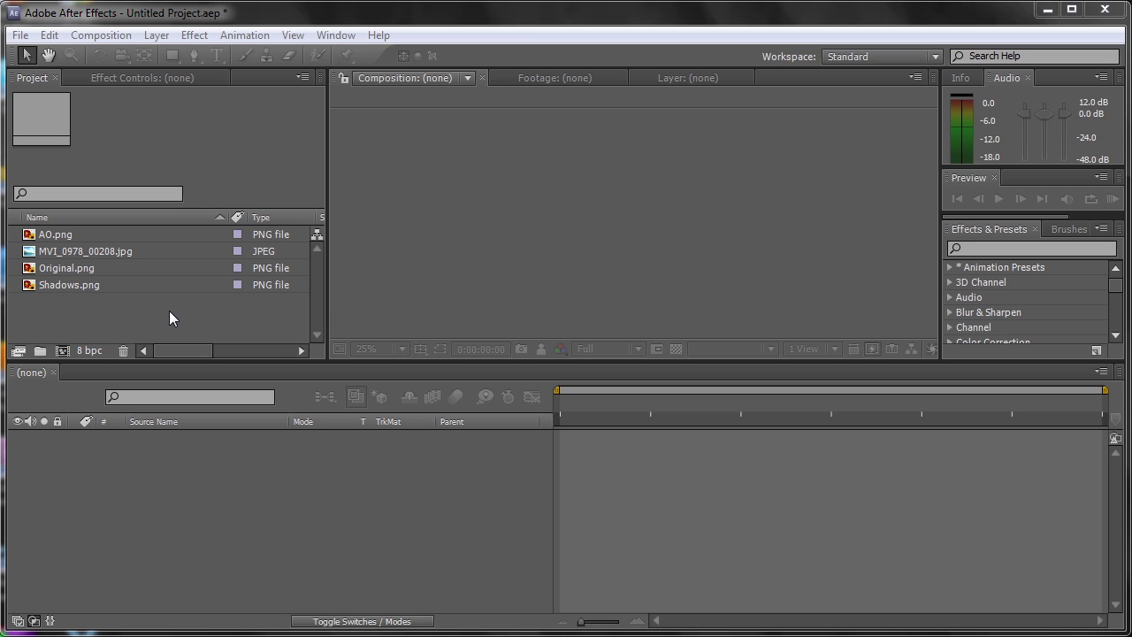
- Check MVI_0978_00208.jpg's Interpret Footage settings (Square Pixels, fields off) and accept them
{"action": "right_click", "coordinate": [108, 253]}
{"action": "mouse_move", "coordinate": [168, 325]}
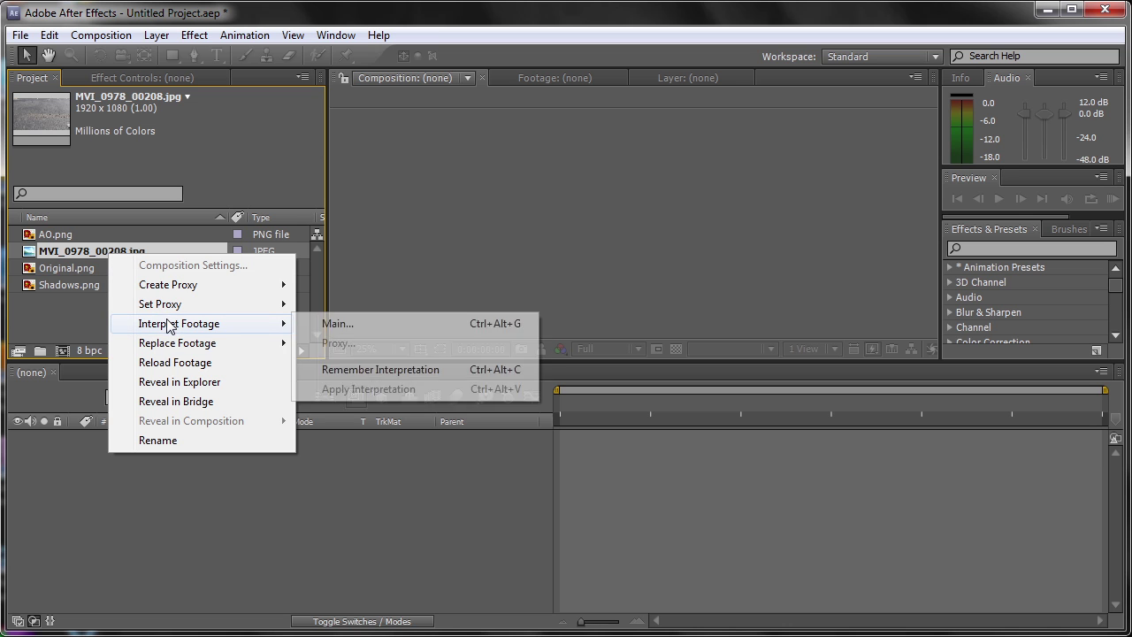
{"action": "left_click", "coordinate": [315, 326]}
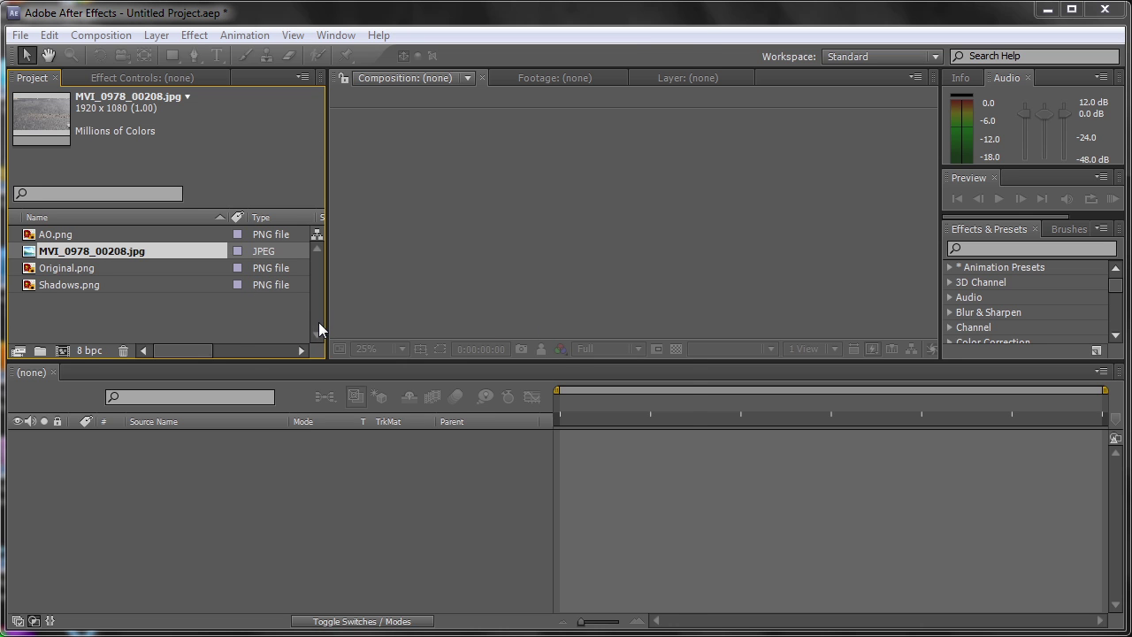
{"action": "key", "text": "ctrl+alt+g"}
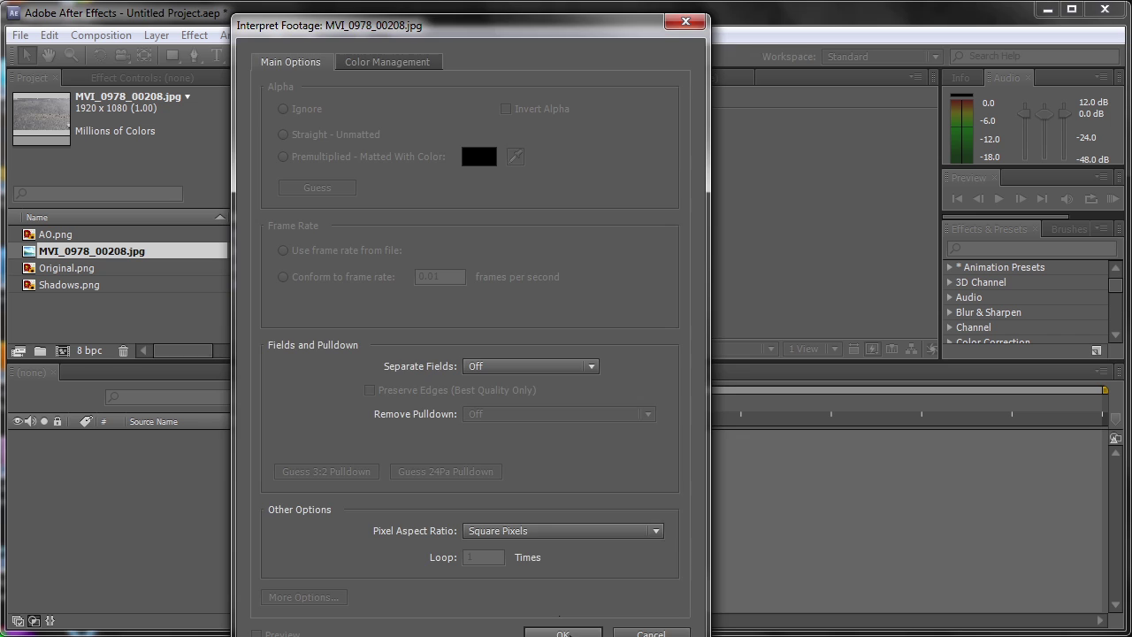
{"action": "left_click", "coordinate": [562, 633]}
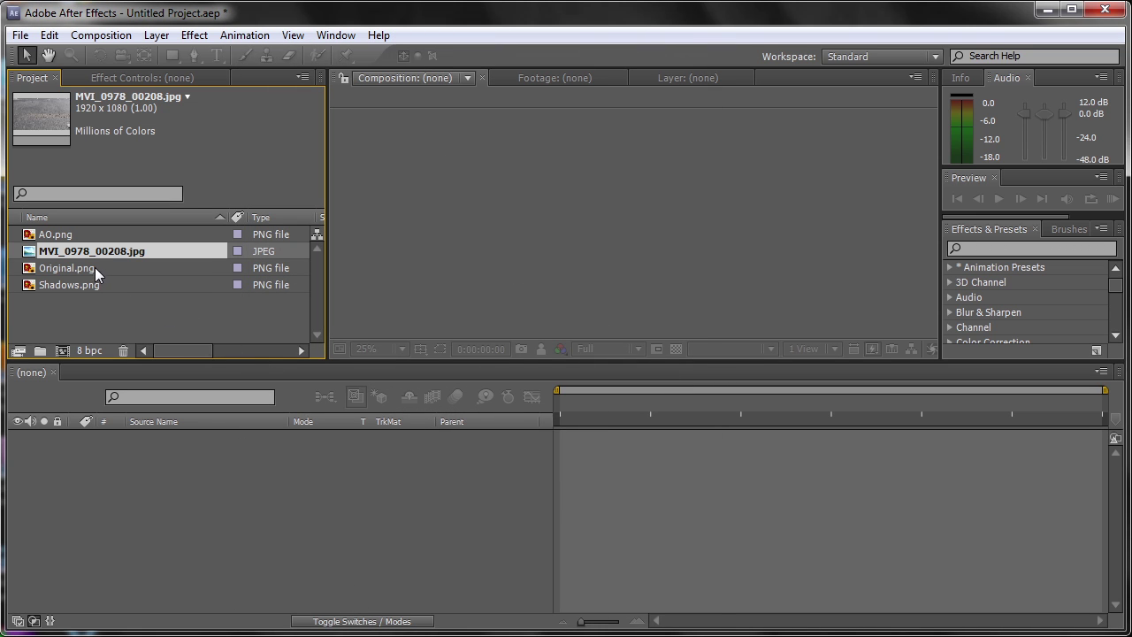
- Make a comp from MVI_0978_00208.jpg and stack Shadows.png, Original.png and AO.png above it
{"action": "left_click_drag", "start_coordinate": [99, 253], "coordinate": [183, 485]}
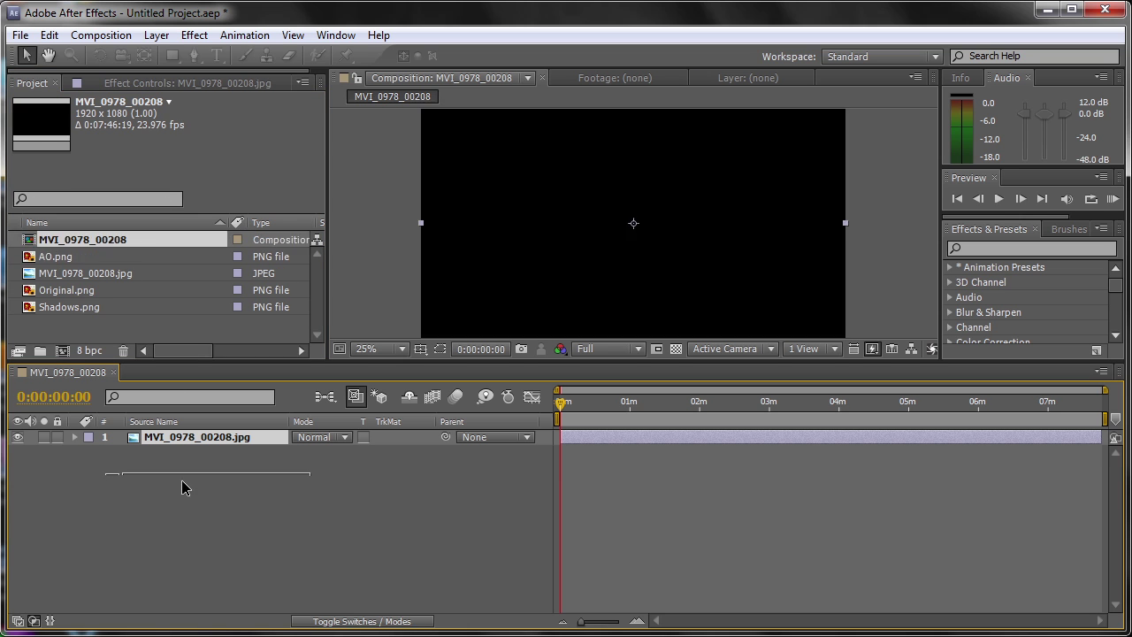
{"action": "left_click_drag", "start_coordinate": [68, 307], "coordinate": [171, 427]}
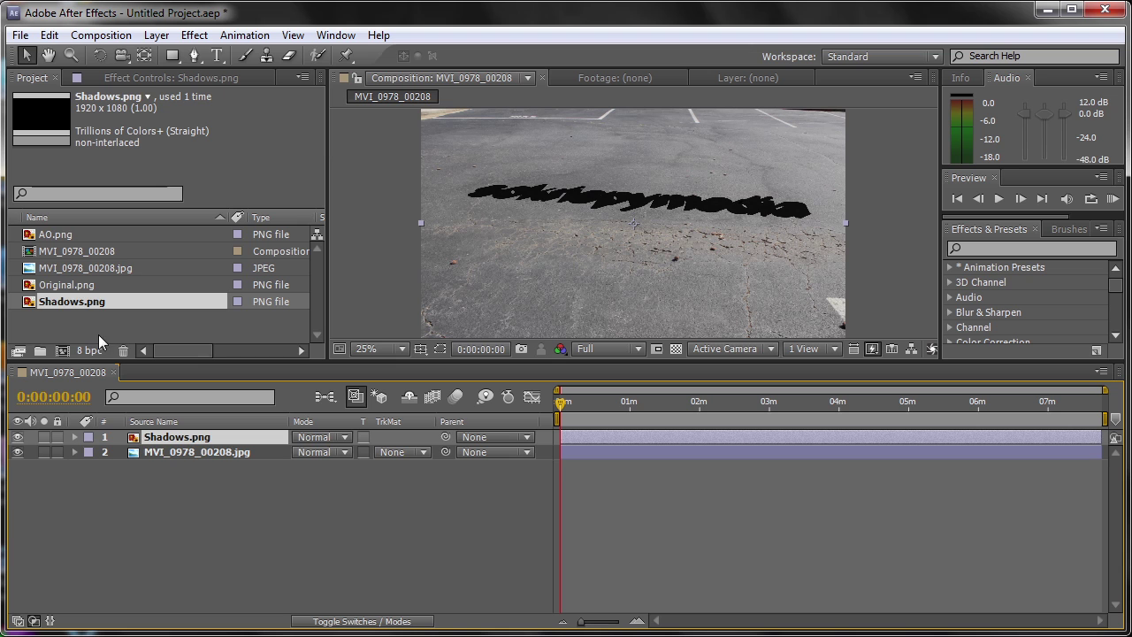
{"action": "left_click_drag", "start_coordinate": [72, 288], "coordinate": [174, 437]}
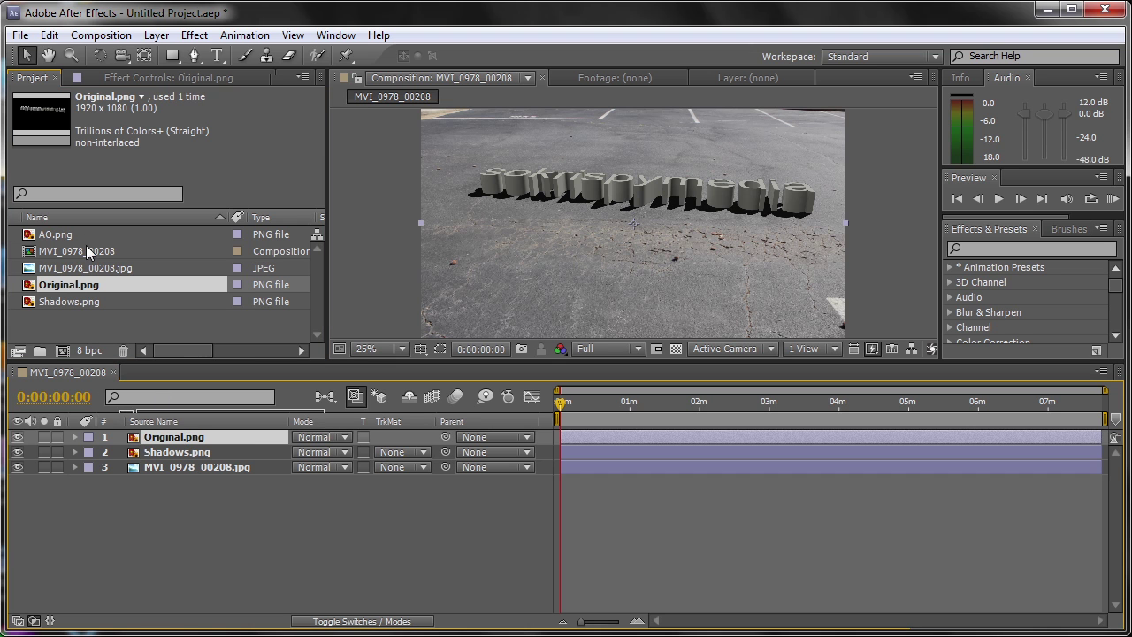
{"action": "left_click_drag", "start_coordinate": [84, 235], "coordinate": [209, 440]}
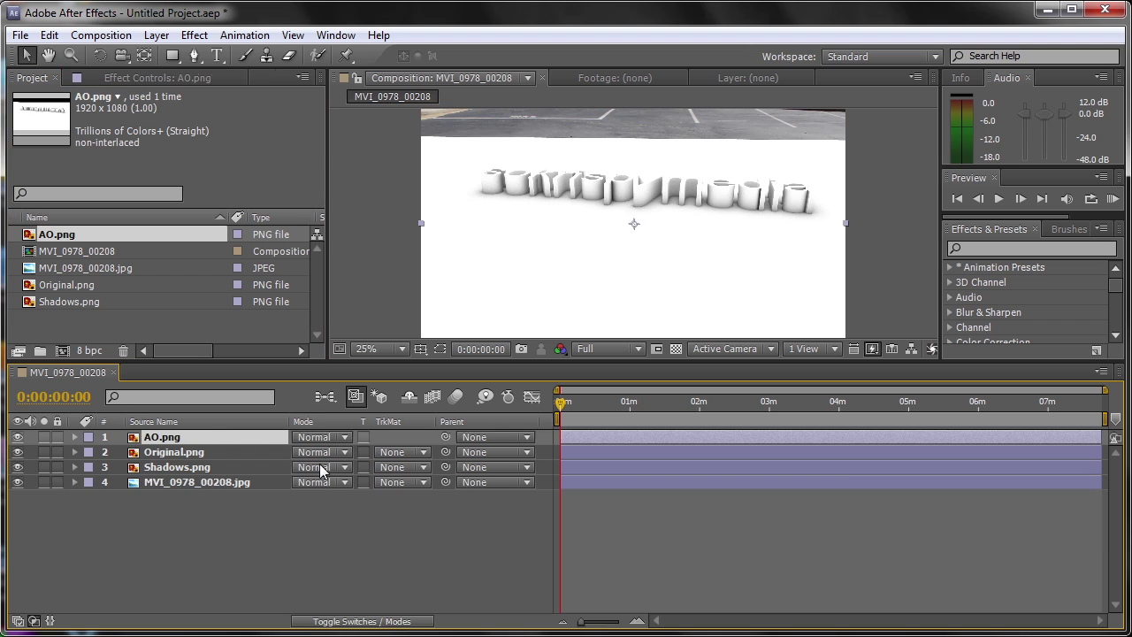
{"action": "left_click_drag", "start_coordinate": [532, 291], "coordinate": [529, 297]}
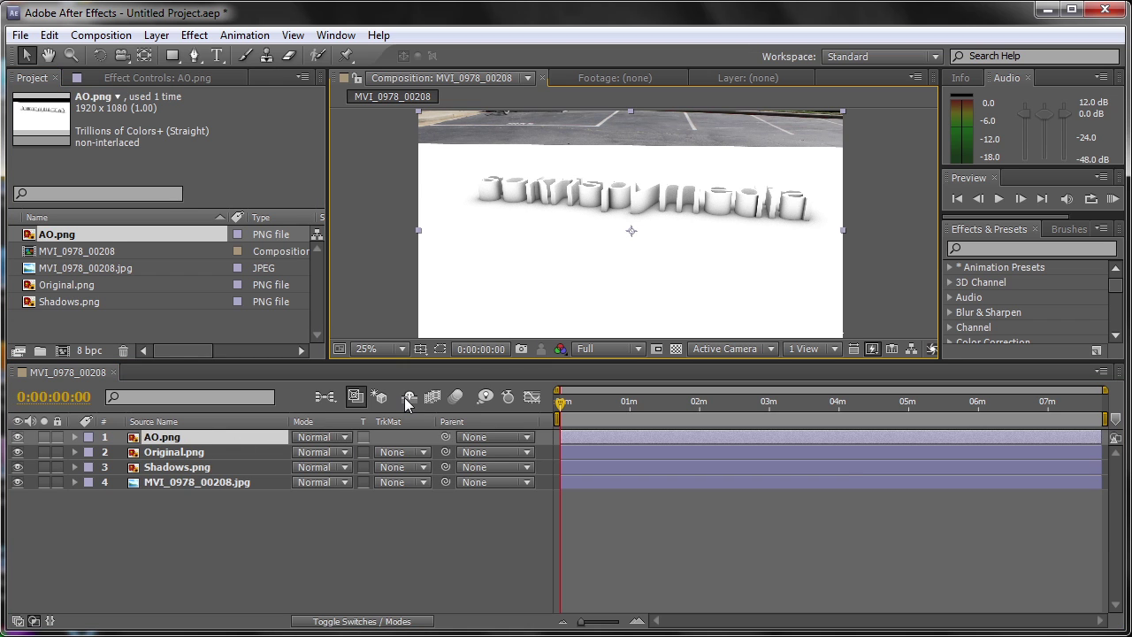
- Set the AO.png layer's blending mode to Multiply
{"action": "left_click", "coordinate": [356, 623]}
{"action": "left_click", "coordinate": [357, 623]}
{"action": "left_click", "coordinate": [324, 437]}
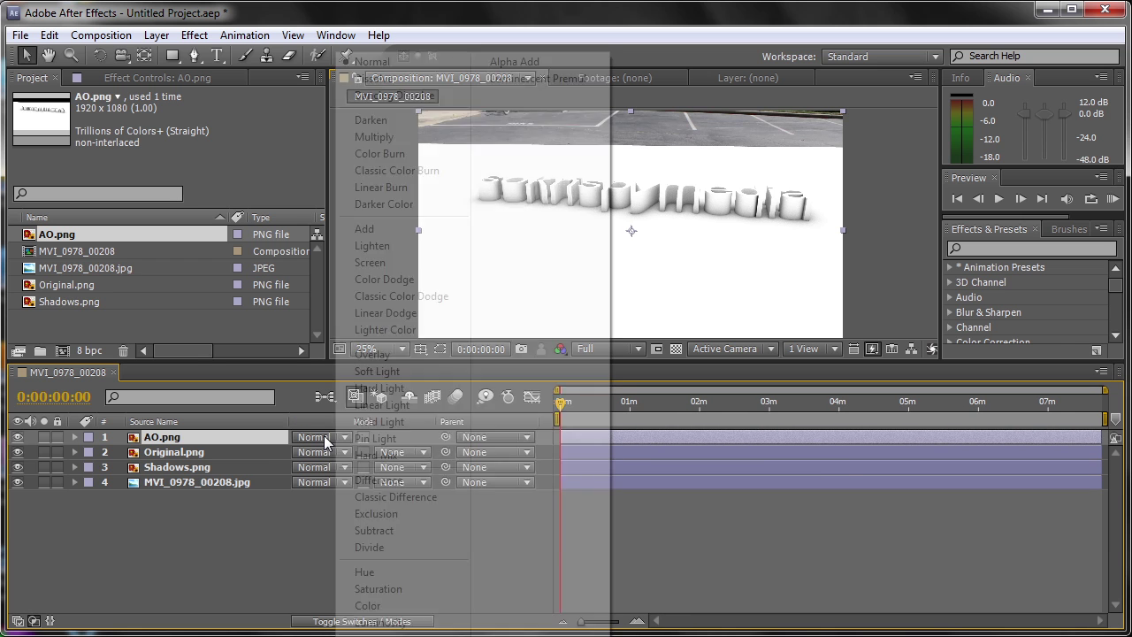
{"action": "left_click", "coordinate": [374, 137]}
{"action": "scroll", "coordinate": [570, 265], "scroll_direction": "up", "scroll_amount": 2}
{"action": "left_click_drag", "start_coordinate": [562, 277], "coordinate": [624, 265]}
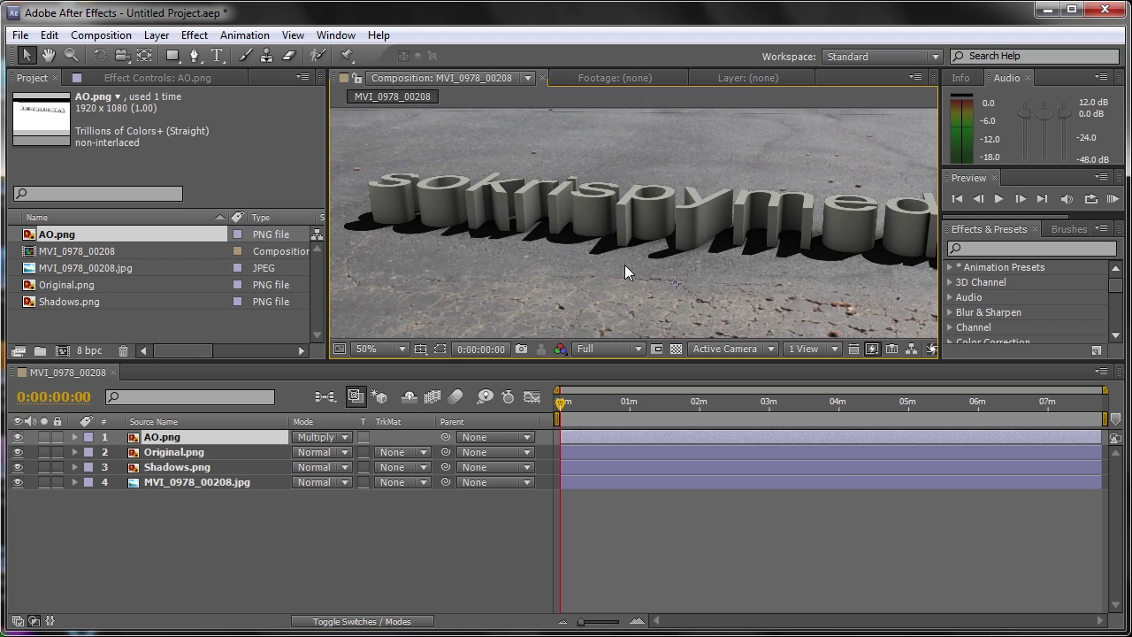
- Toggle AO.png's visibility off and on to compare the ambient-occlusion shading
{"action": "left_click", "coordinate": [17, 437]}
{"action": "left_click", "coordinate": [17, 437]}
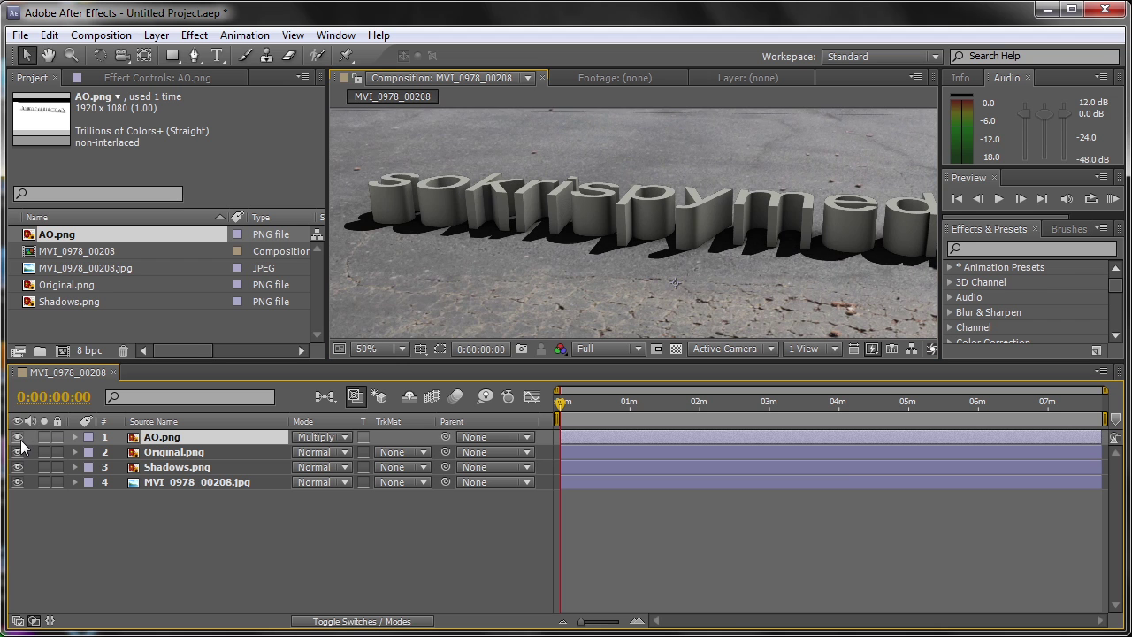
{"action": "left_click", "coordinate": [17, 437]}
{"action": "left_click", "coordinate": [18, 438]}
{"action": "left_click_drag", "start_coordinate": [570, 230], "coordinate": [511, 207]}
{"action": "scroll", "coordinate": [712, 209], "scroll_direction": "down", "scroll_amount": 2}
{"action": "left_click_drag", "start_coordinate": [712, 209], "coordinate": [691, 208]}
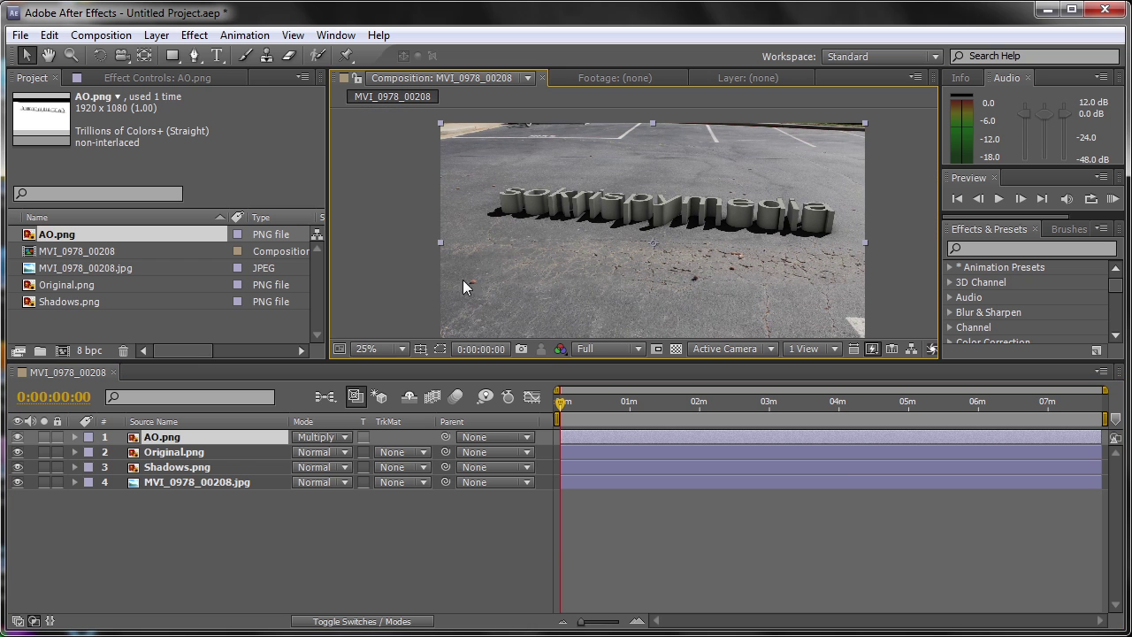
- Reveal Shadows.png's Opacity and set it to 90%
{"action": "left_click", "coordinate": [206, 467]}
{"action": "key", "text": "t"}
{"action": "scroll", "coordinate": [614, 195], "scroll_direction": "up", "scroll_amount": 2}
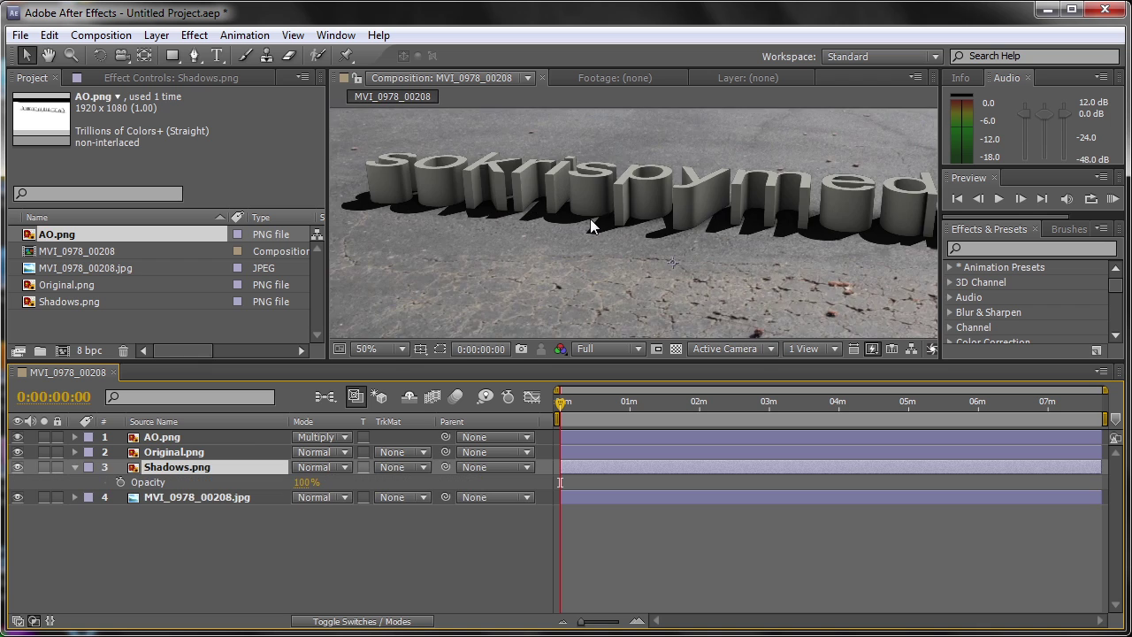
{"action": "left_click_drag", "start_coordinate": [590, 219], "coordinate": [674, 195]}
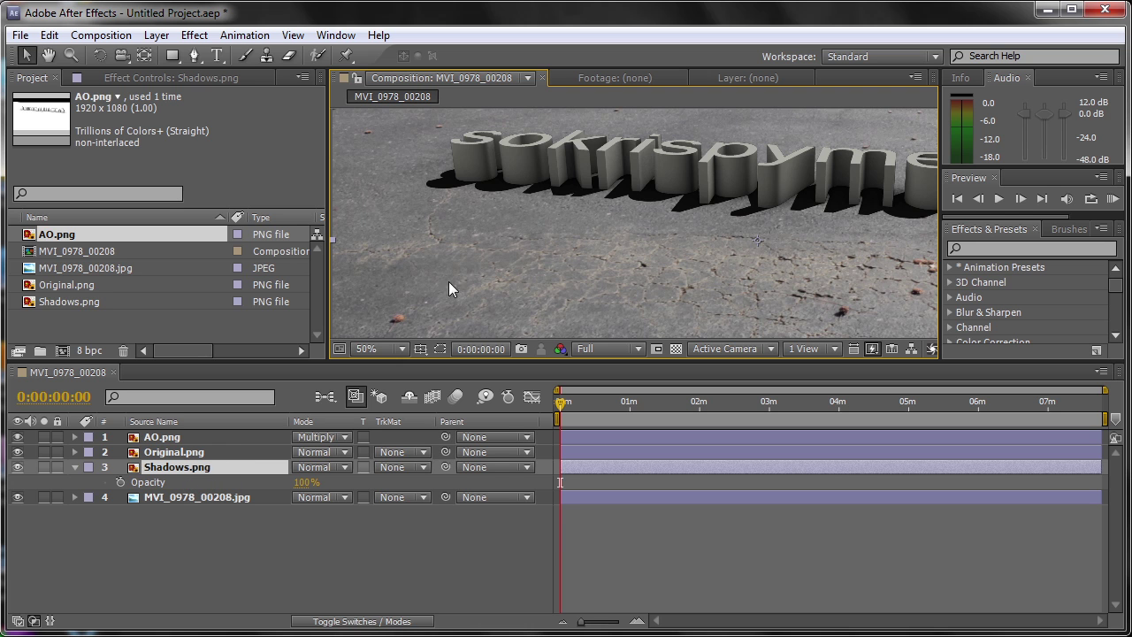
{"action": "left_click_drag", "start_coordinate": [448, 281], "coordinate": [566, 186]}
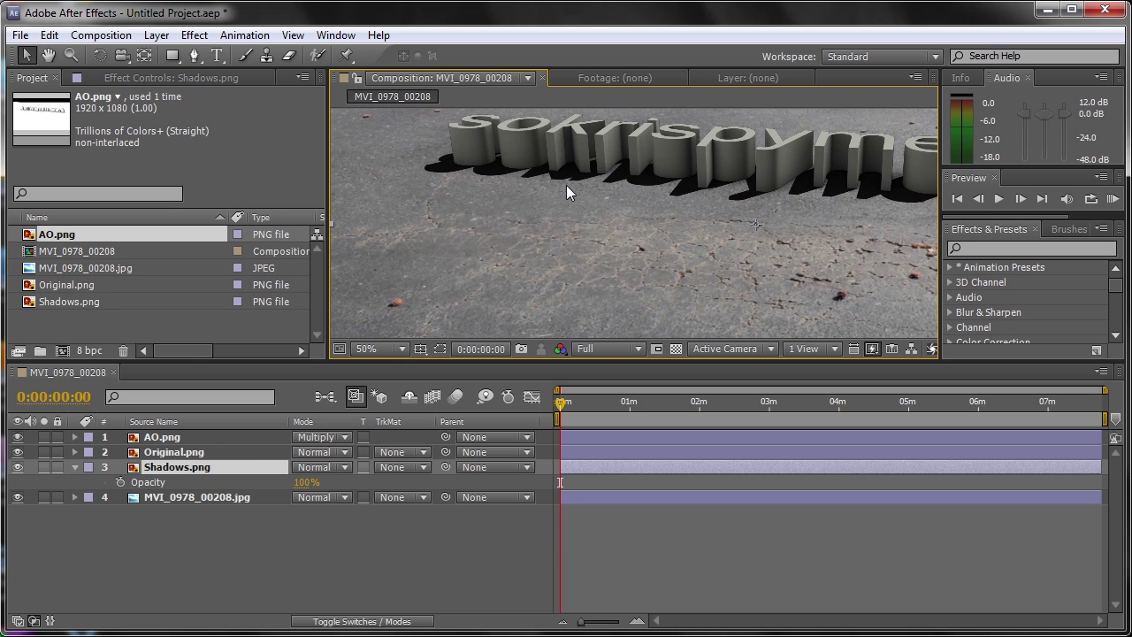
{"action": "left_click", "coordinate": [316, 469]}
{"action": "left_click", "coordinate": [307, 482]}
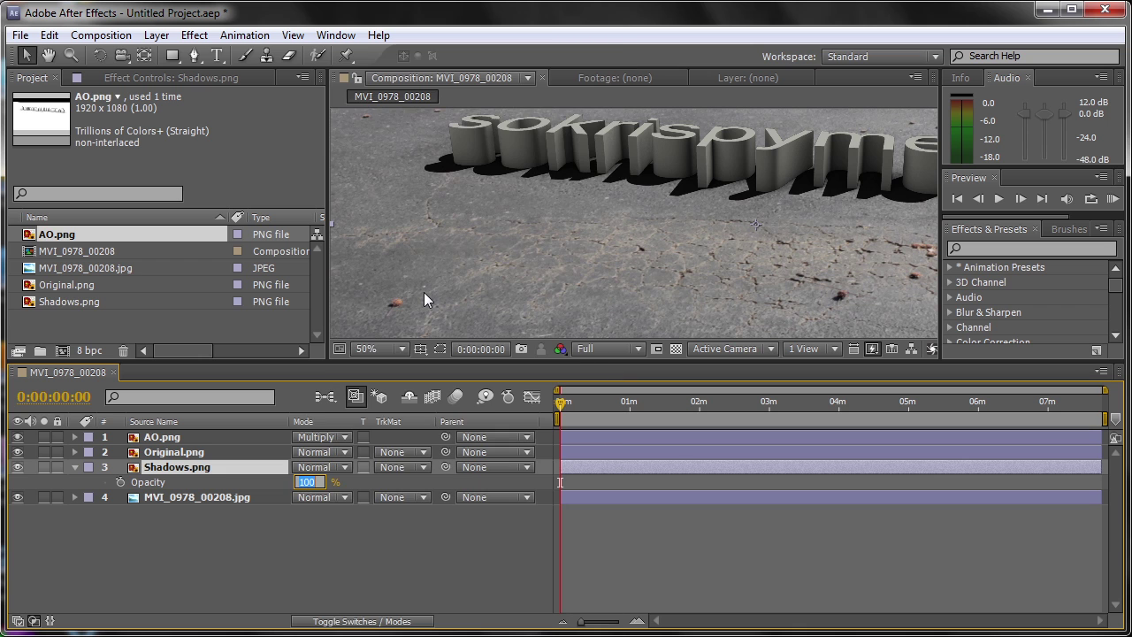
{"action": "type", "text": "90"}
{"action": "key", "text": "Return"}
- Lower Shadows.png's opacity further to 85% and bring up the Effect menu
{"action": "left_click_drag", "start_coordinate": [615, 200], "coordinate": [602, 213]}
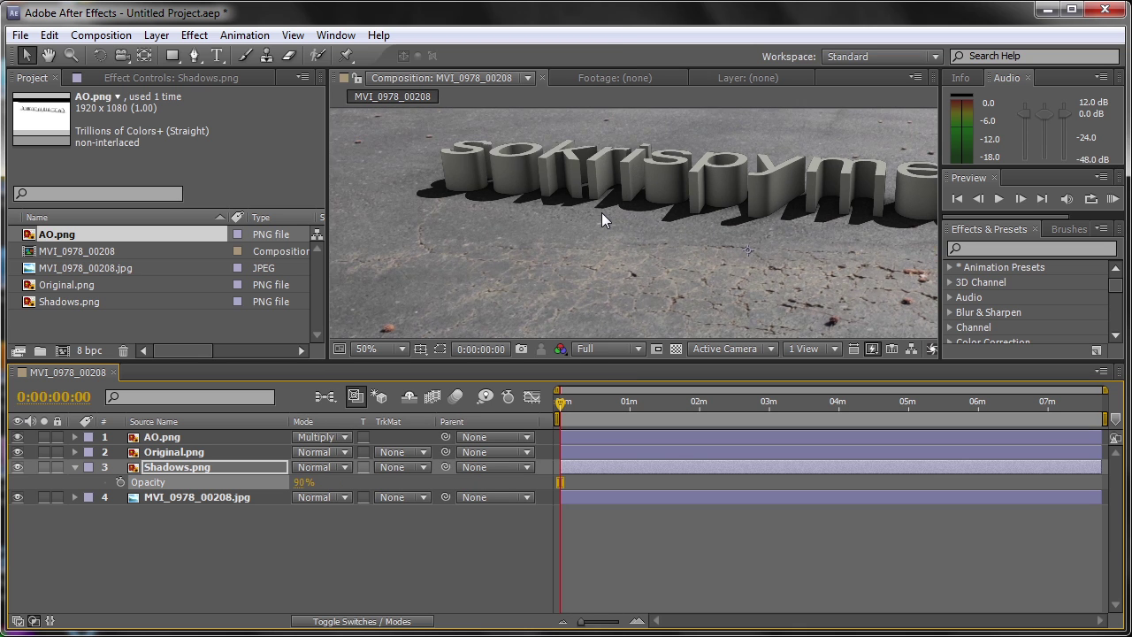
{"action": "scroll", "coordinate": [601, 212], "scroll_direction": "up", "scroll_amount": 2}
{"action": "left_click", "coordinate": [301, 482]}
{"action": "type", "text": "85"}
{"action": "key", "text": "Return"}
{"action": "scroll", "coordinate": [522, 189], "scroll_direction": "down", "scroll_amount": 2}
{"action": "left_click_drag", "start_coordinate": [635, 197], "coordinate": [617, 196]}
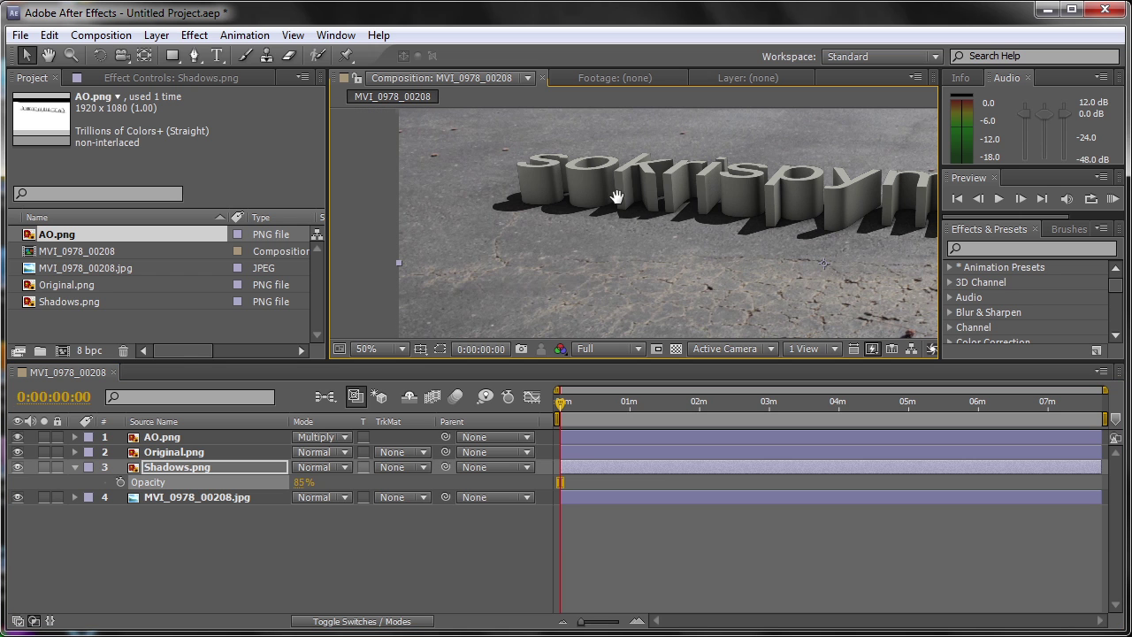
{"action": "left_click", "coordinate": [195, 35]}
- Apply Fast Blur to Shadows.png with Blurriness 2.0
{"action": "mouse_move", "coordinate": [290, 162]}
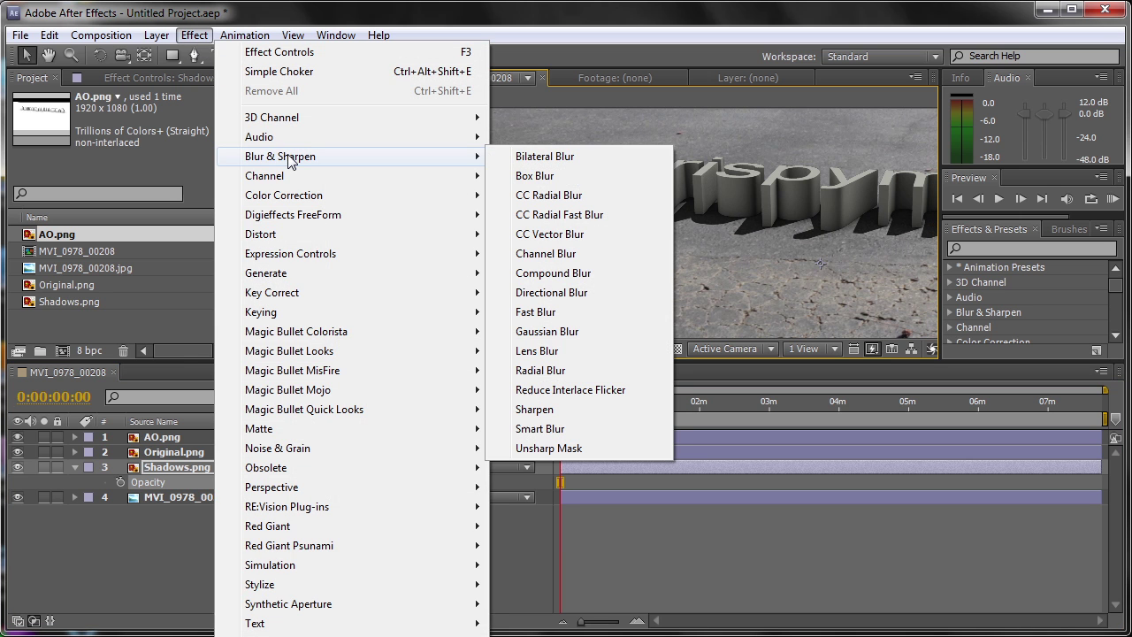
{"action": "left_click", "coordinate": [556, 314]}
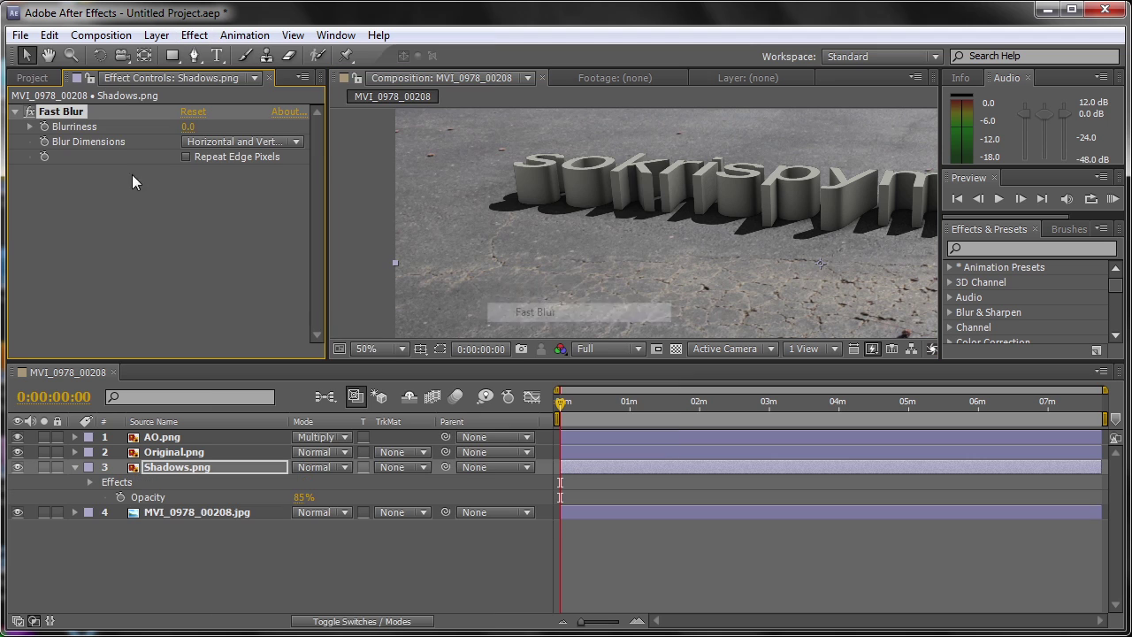
{"action": "left_click", "coordinate": [189, 128]}
{"action": "type", "text": "2"}
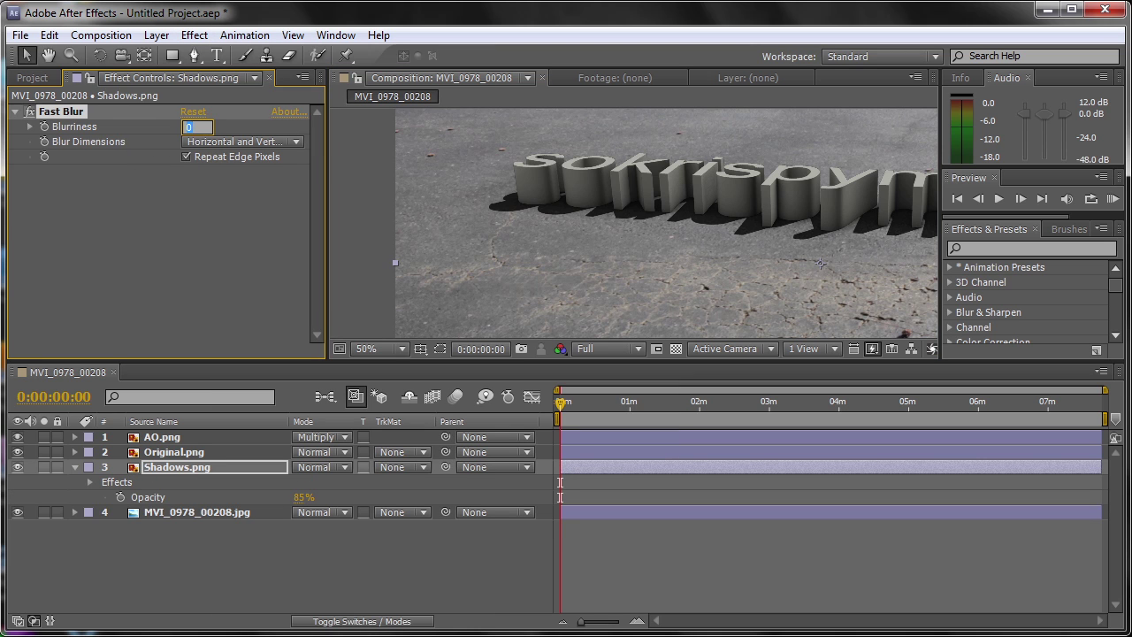
{"action": "key", "text": "Return"}
- Toggle the Fast Blur fx switch off and on to compare, zooming the viewer to 200%
{"action": "scroll", "coordinate": [506, 228], "scroll_direction": "up", "scroll_amount": 2}
{"action": "scroll", "coordinate": [513, 221], "scroll_direction": "up", "scroll_amount": 2}
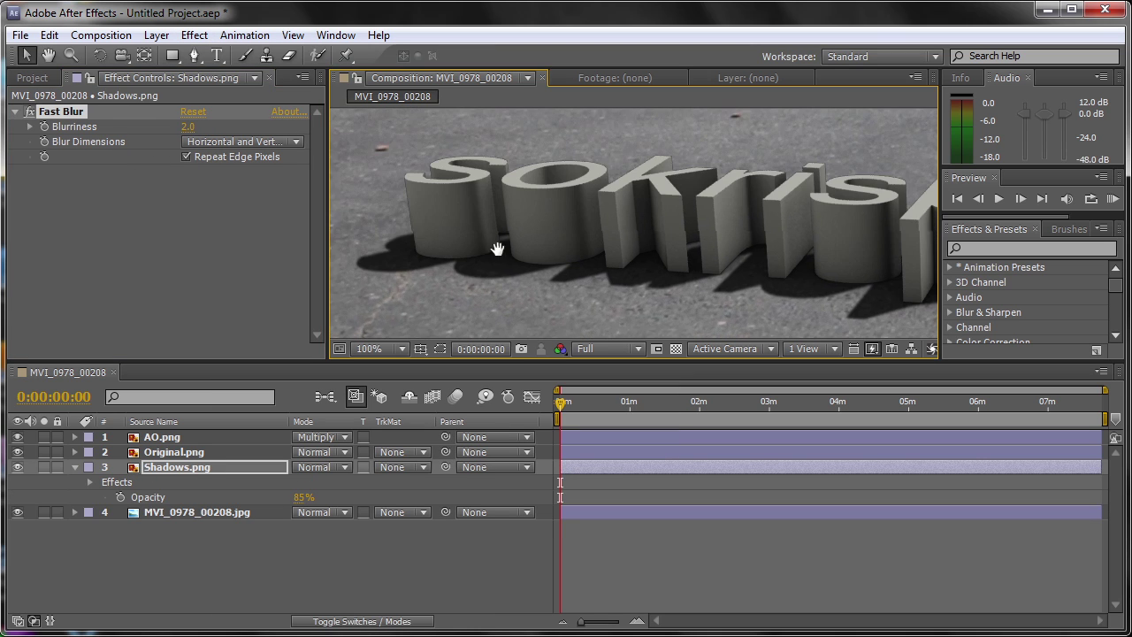
{"action": "left_click", "coordinate": [30, 112]}
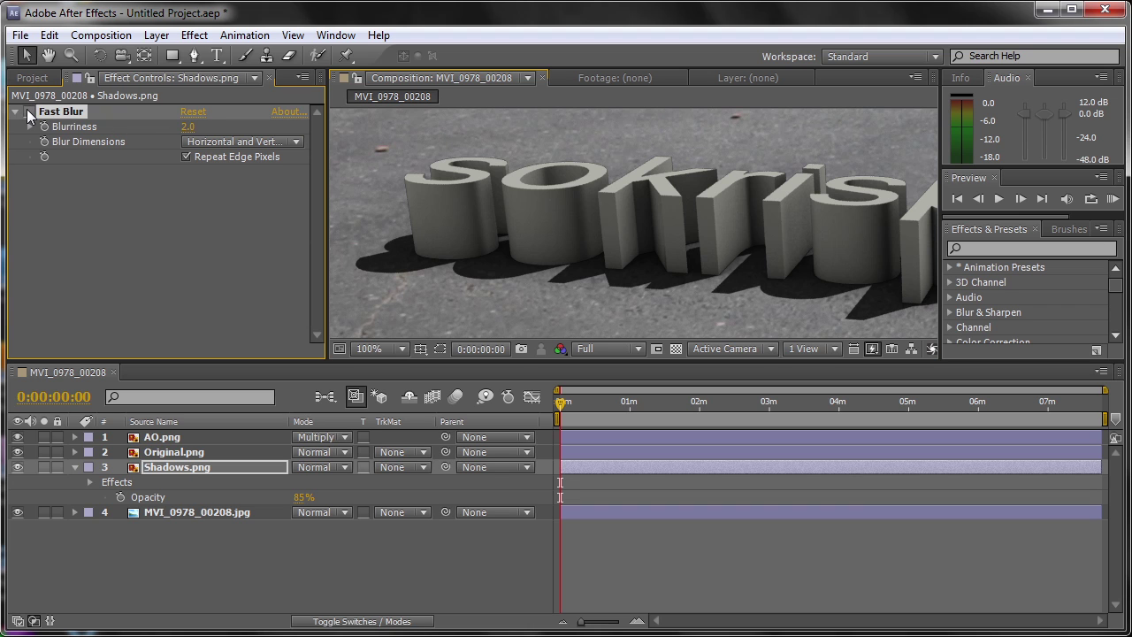
{"action": "left_click", "coordinate": [30, 112]}
{"action": "scroll", "coordinate": [732, 226], "scroll_direction": "up", "scroll_amount": 1}
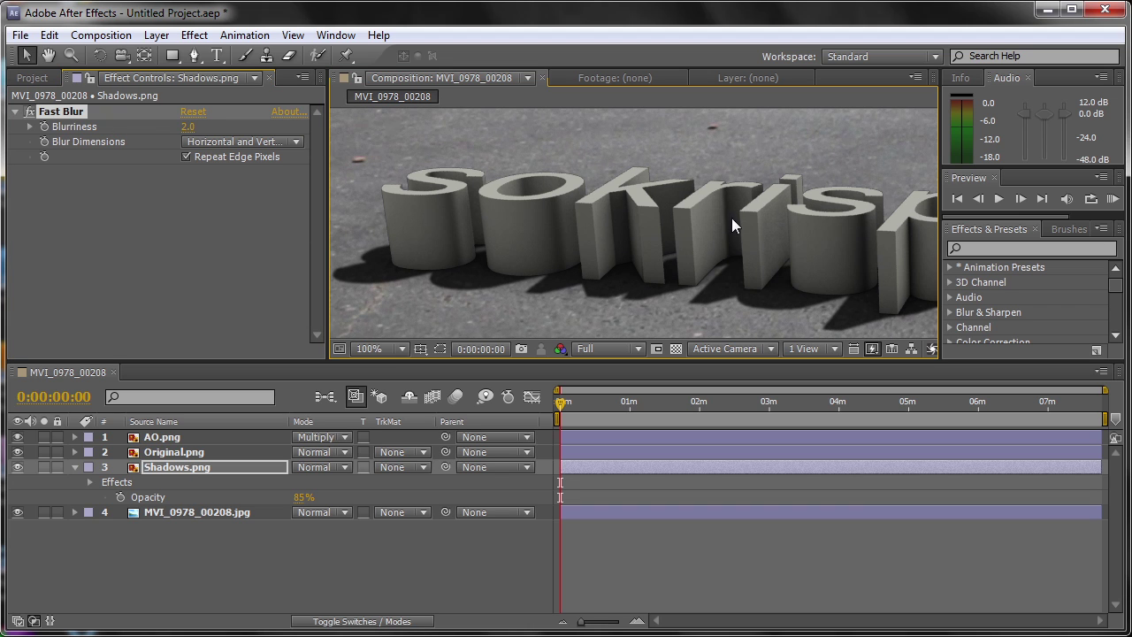
{"action": "scroll", "coordinate": [699, 239], "scroll_direction": "up", "scroll_amount": 1}
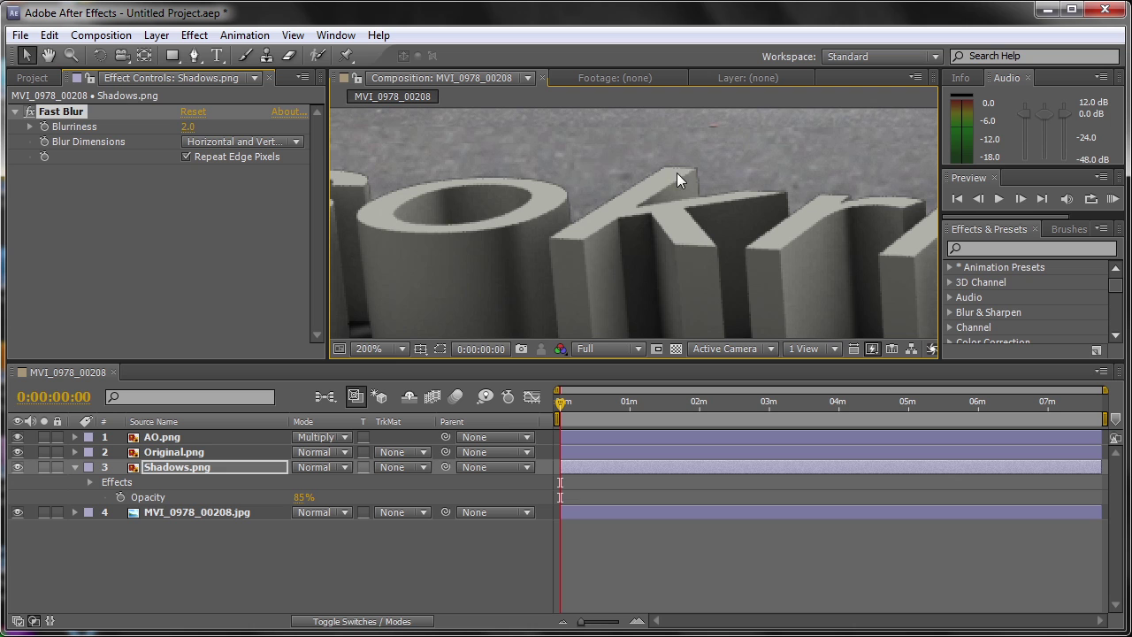
- Select Original.png, zoom and pan across the letter edges, then bring up the Effect menu
{"action": "left_click", "coordinate": [192, 455]}
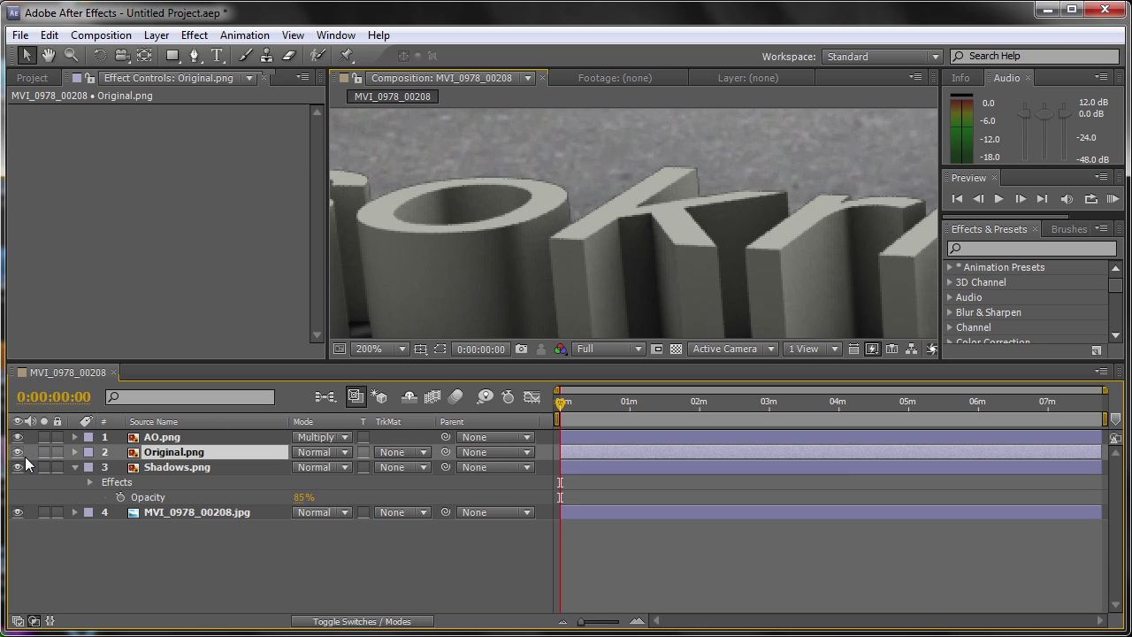
{"action": "scroll", "coordinate": [746, 227], "scroll_direction": "down", "scroll_amount": 3}
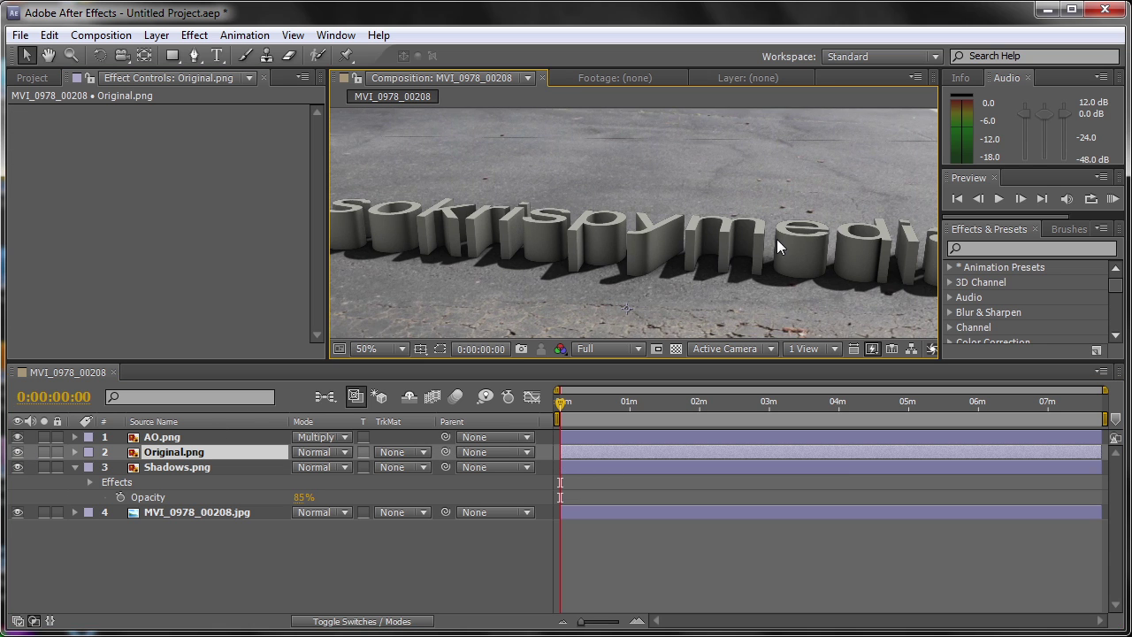
{"action": "scroll", "coordinate": [688, 240], "scroll_direction": "up", "scroll_amount": 2}
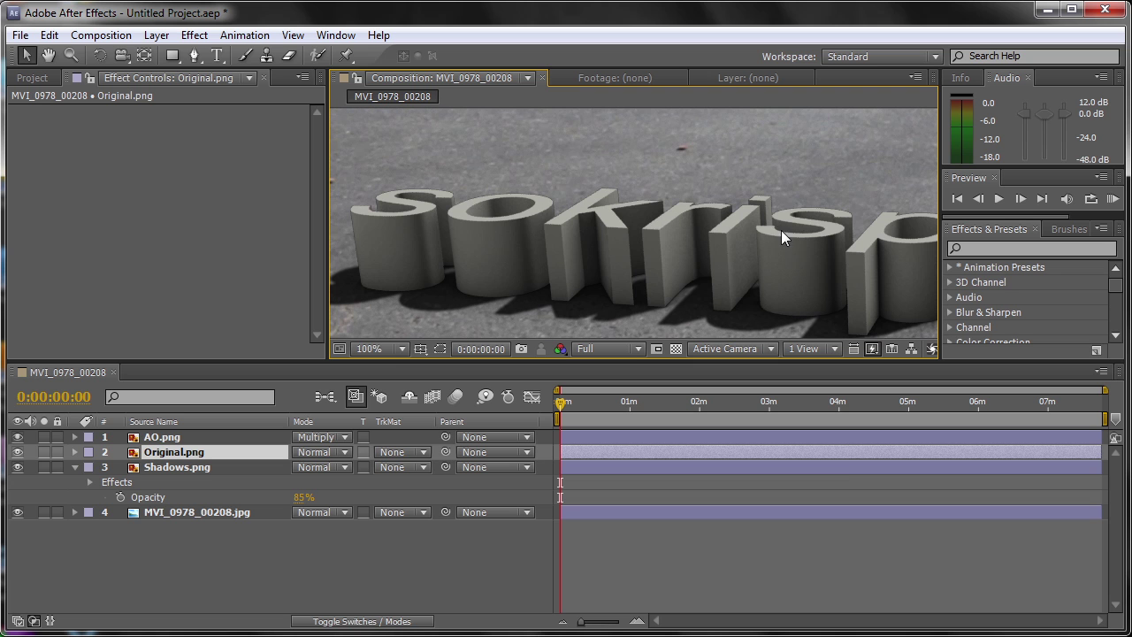
{"action": "scroll", "coordinate": [663, 220], "scroll_direction": "up", "scroll_amount": 1}
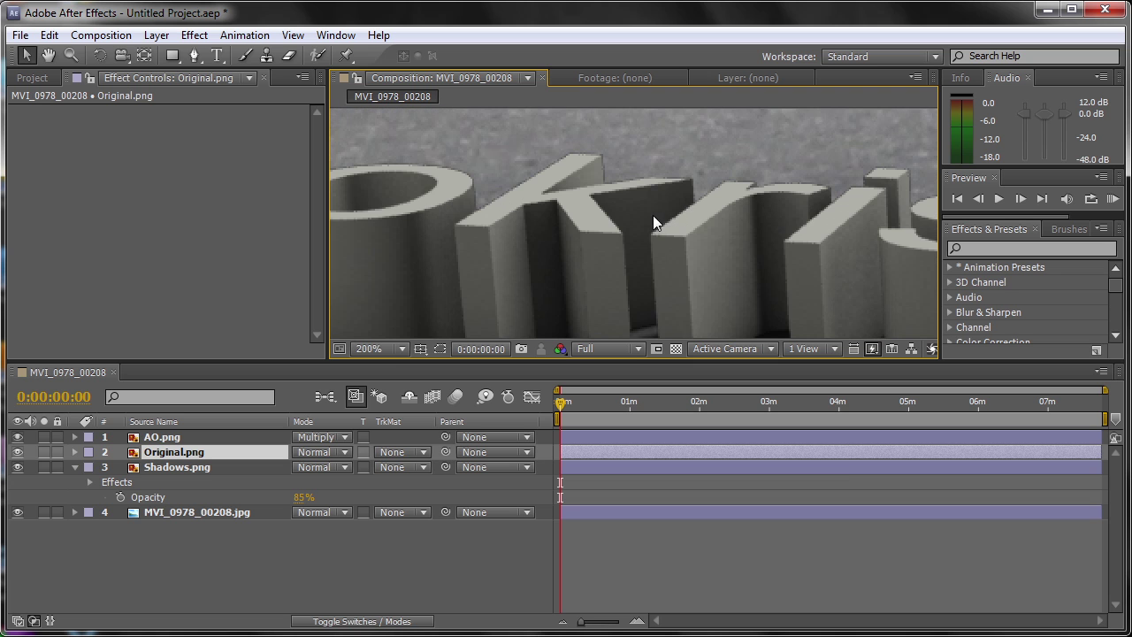
{"action": "scroll", "coordinate": [663, 232], "scroll_direction": "down", "scroll_amount": 1}
{"action": "left_click_drag", "start_coordinate": [789, 245], "coordinate": [622, 227]}
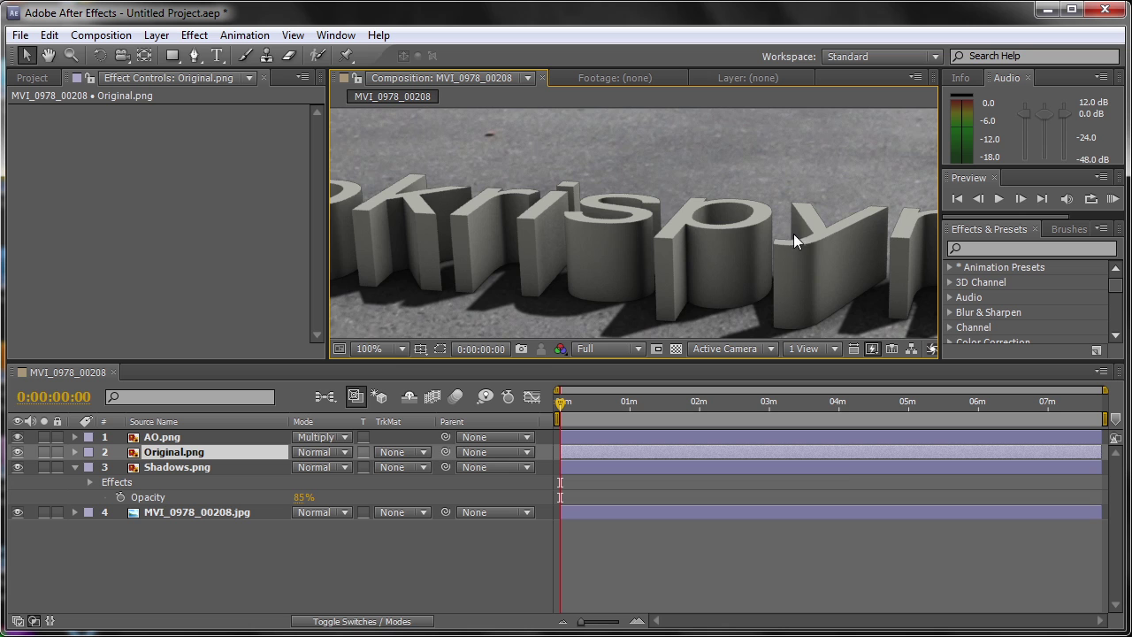
{"action": "mouse_move", "coordinate": [790, 235]}
{"action": "left_mouse_down"}
{"action": "mouse_move", "coordinate": [616, 185]}
{"action": "mouse_move", "coordinate": [547, 196]}
{"action": "mouse_move", "coordinate": [786, 253]}
{"action": "left_mouse_up"}
{"action": "scroll", "coordinate": [787, 253], "scroll_direction": "down", "scroll_amount": 2}
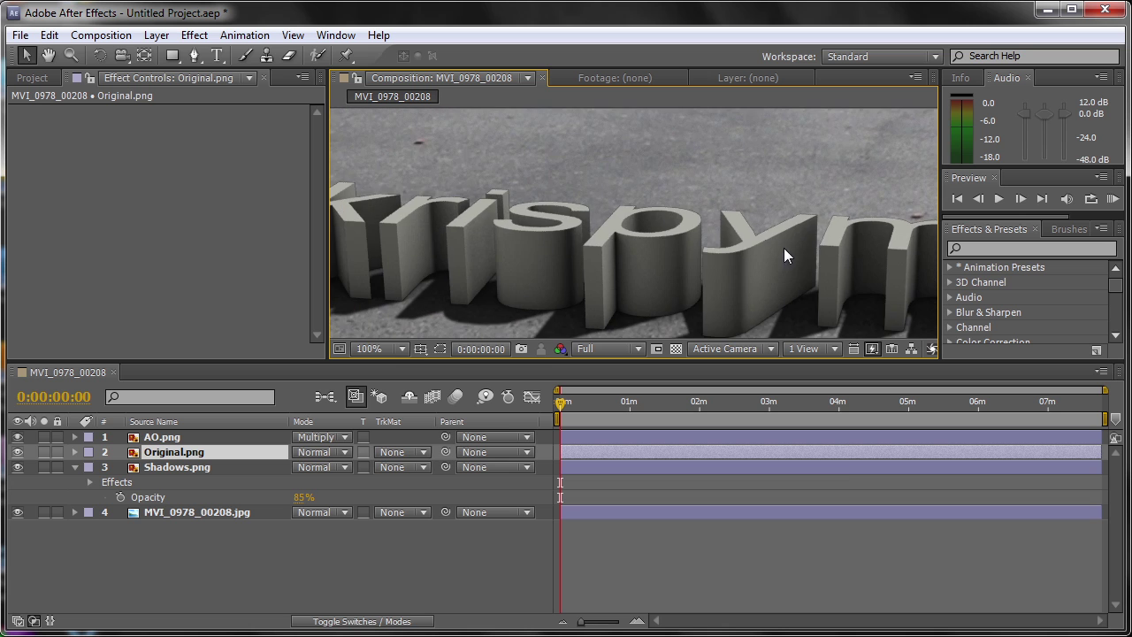
{"action": "left_click_drag", "start_coordinate": [677, 229], "coordinate": [666, 217]}
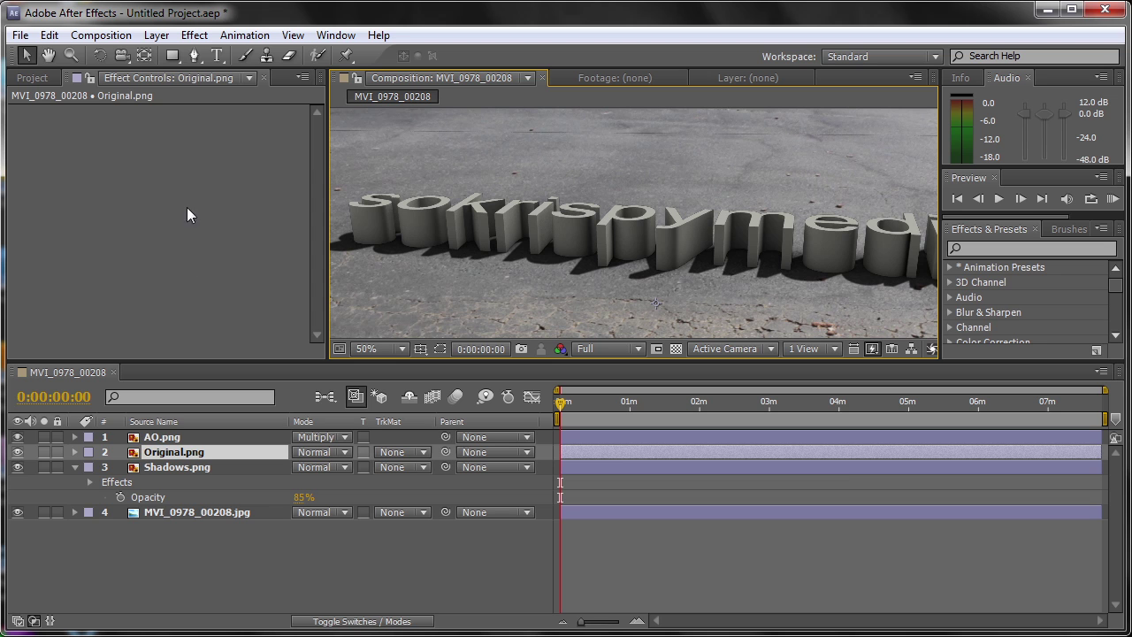
{"action": "left_click", "coordinate": [195, 35]}
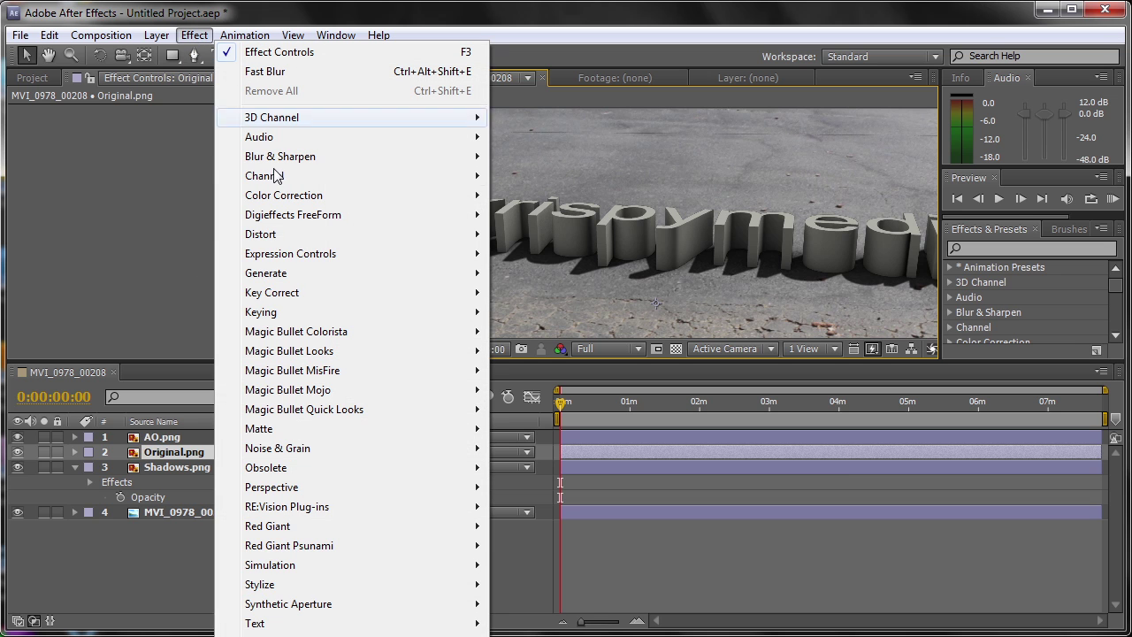
- Apply Simple Choker to Original.png with Choke Matte 1.00, then select AO.png
{"action": "mouse_move", "coordinate": [284, 433]}
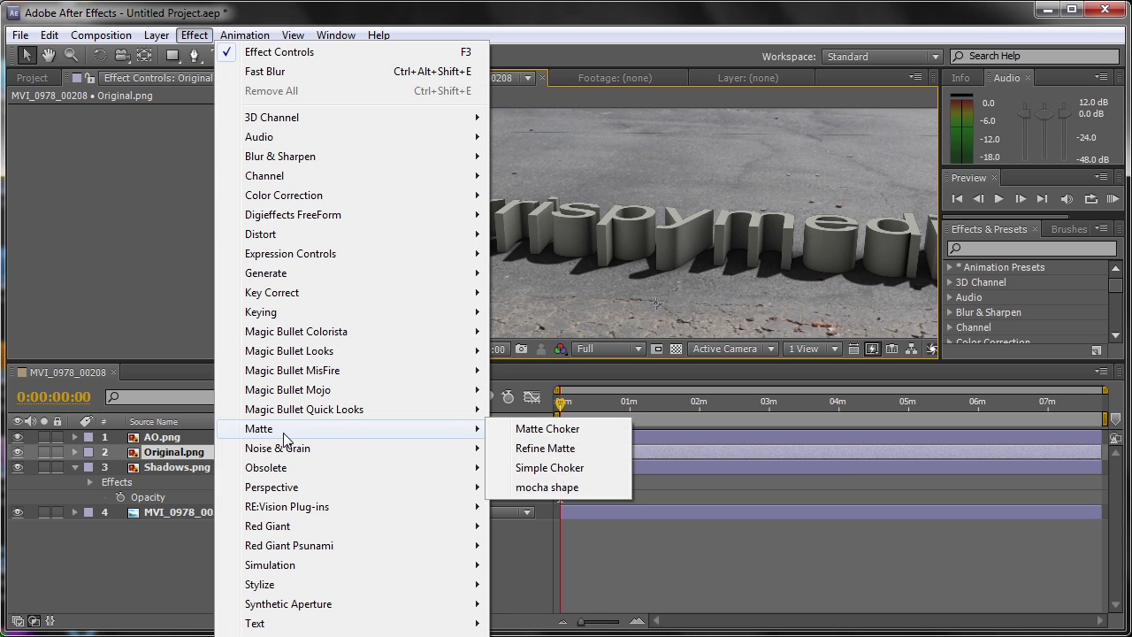
{"action": "left_click", "coordinate": [549, 467]}
{"action": "scroll", "coordinate": [724, 215], "scroll_direction": "up", "scroll_amount": 2}
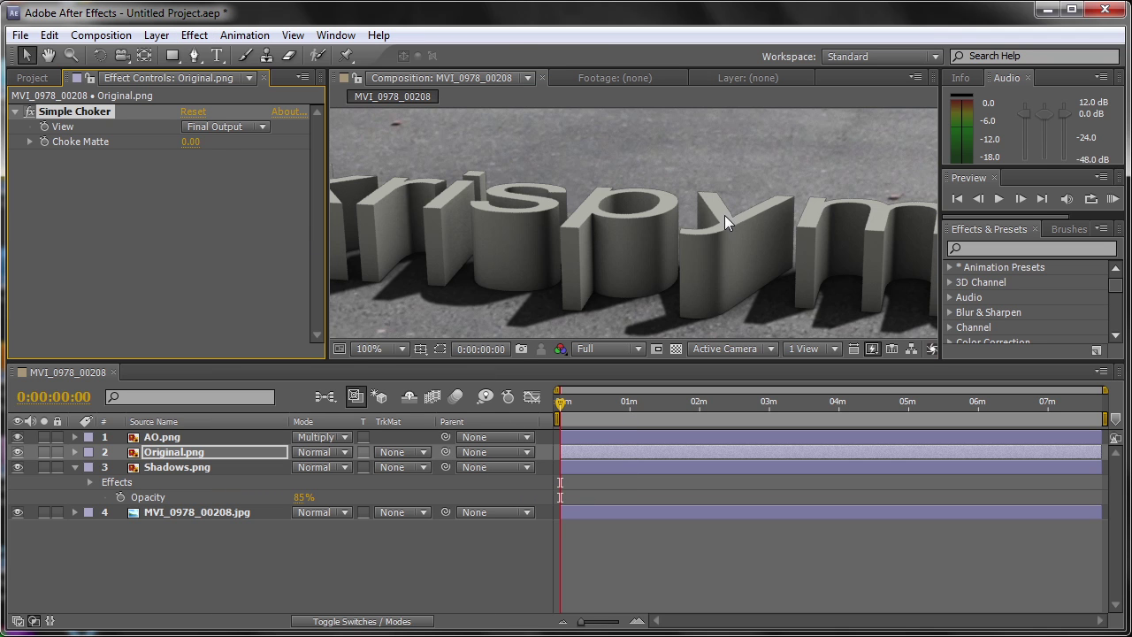
{"action": "left_click", "coordinate": [192, 143]}
{"action": "type", "text": "1"}
{"action": "key", "text": "Return"}
{"action": "scroll", "coordinate": [642, 232], "scroll_direction": "up", "scroll_amount": 1}
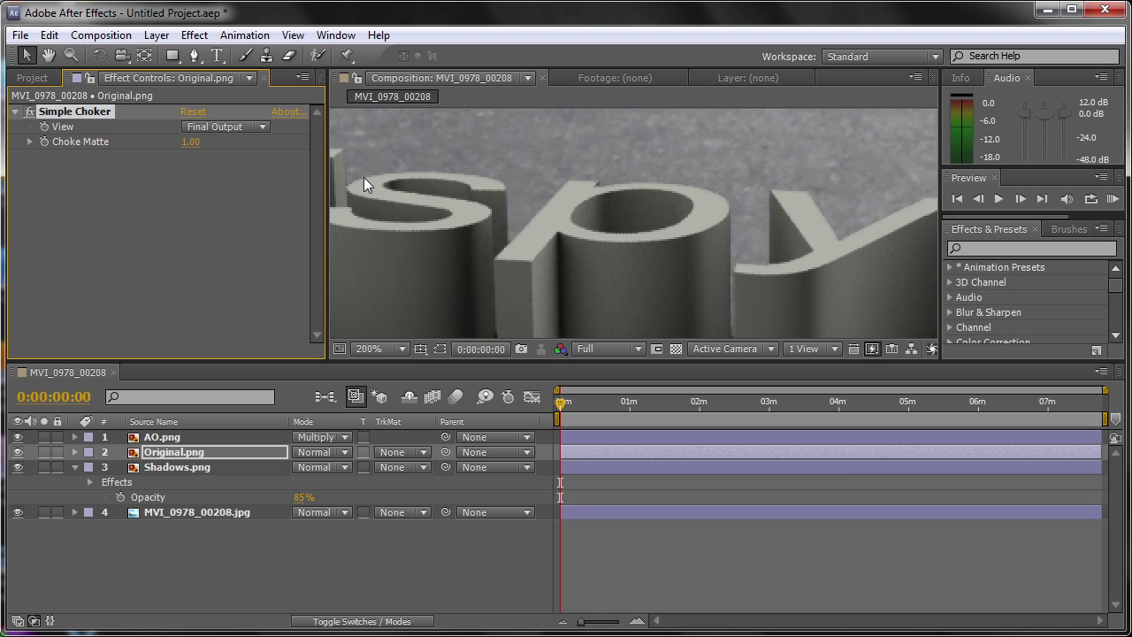
{"action": "scroll", "coordinate": [531, 183], "scroll_direction": "down", "scroll_amount": 3}
{"action": "left_click", "coordinate": [581, 182]}
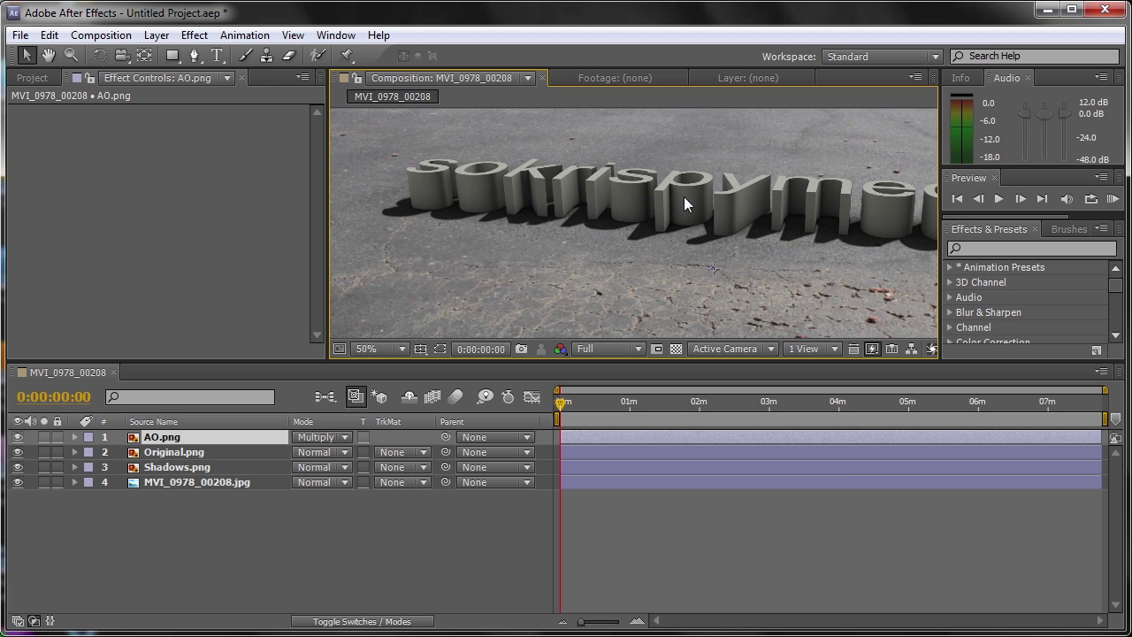
{"action": "left_click", "coordinate": [17, 437]}
{"action": "left_click", "coordinate": [17, 437]}
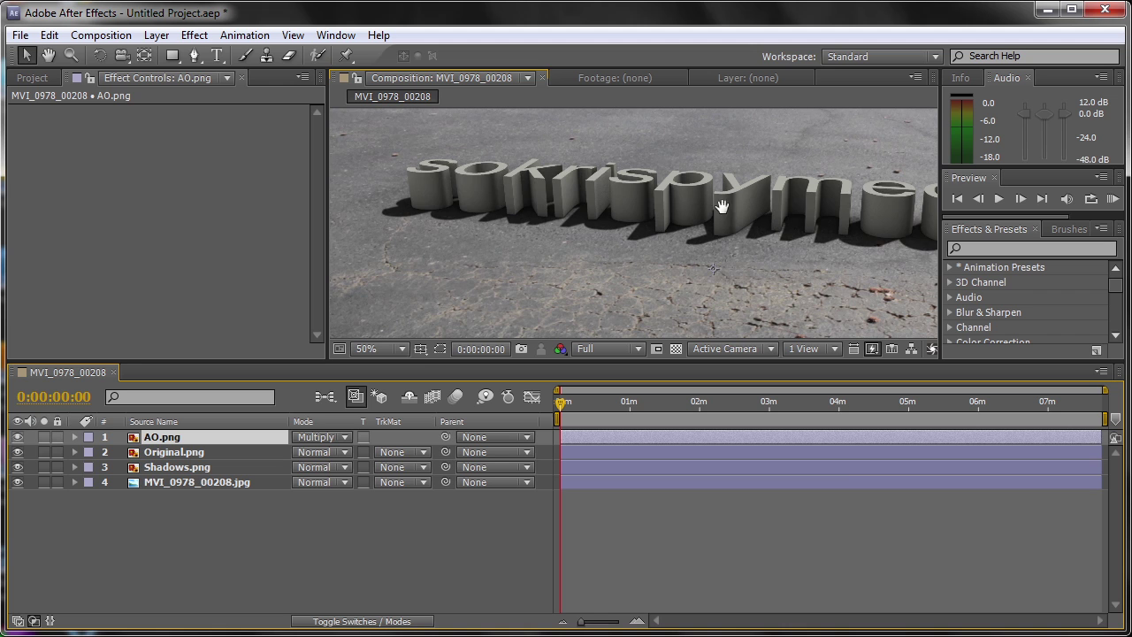
{"action": "scroll", "coordinate": [665, 214], "scroll_direction": "down", "scroll_amount": 2}
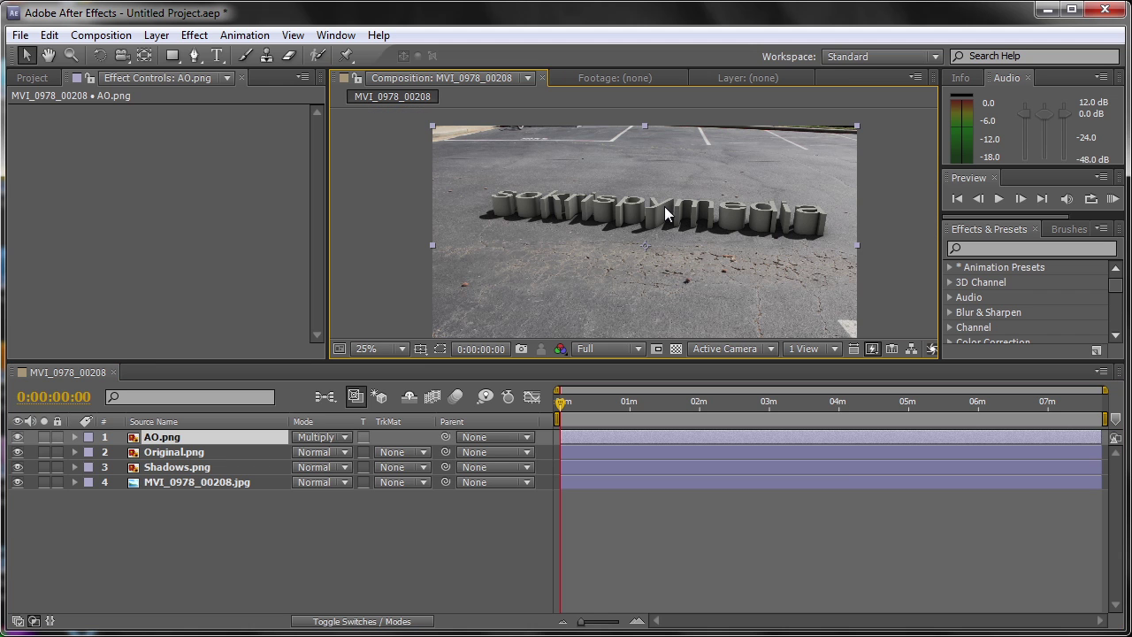
{"action": "left_click", "coordinate": [17, 437]}
{"action": "left_click", "coordinate": [17, 436]}
{"action": "left_click_drag", "start_coordinate": [494, 219], "coordinate": [480, 231]}
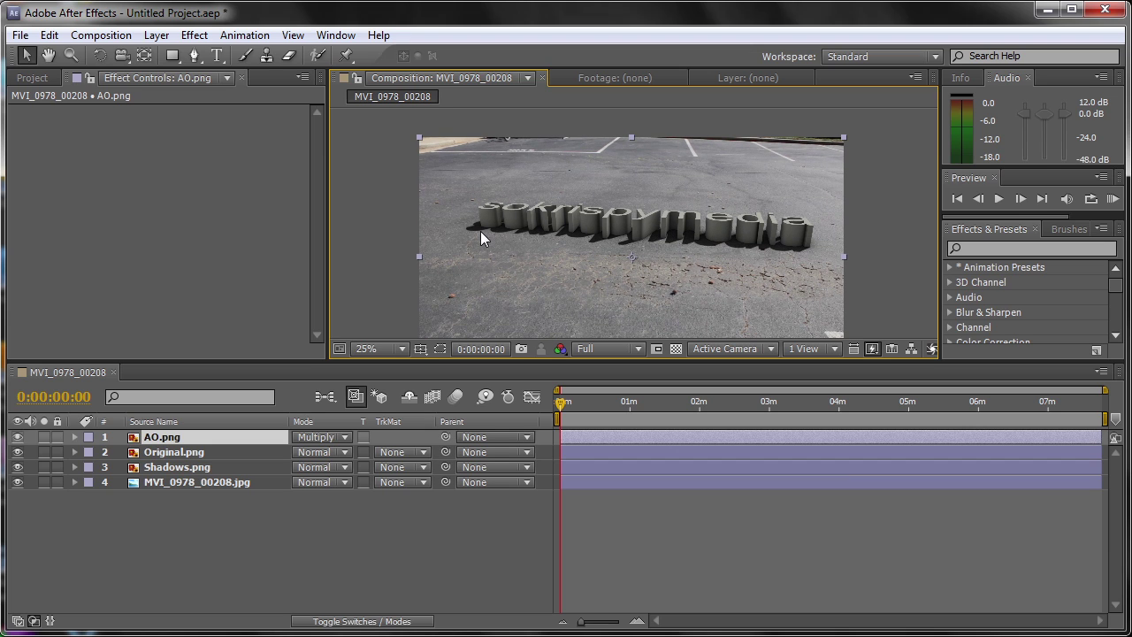